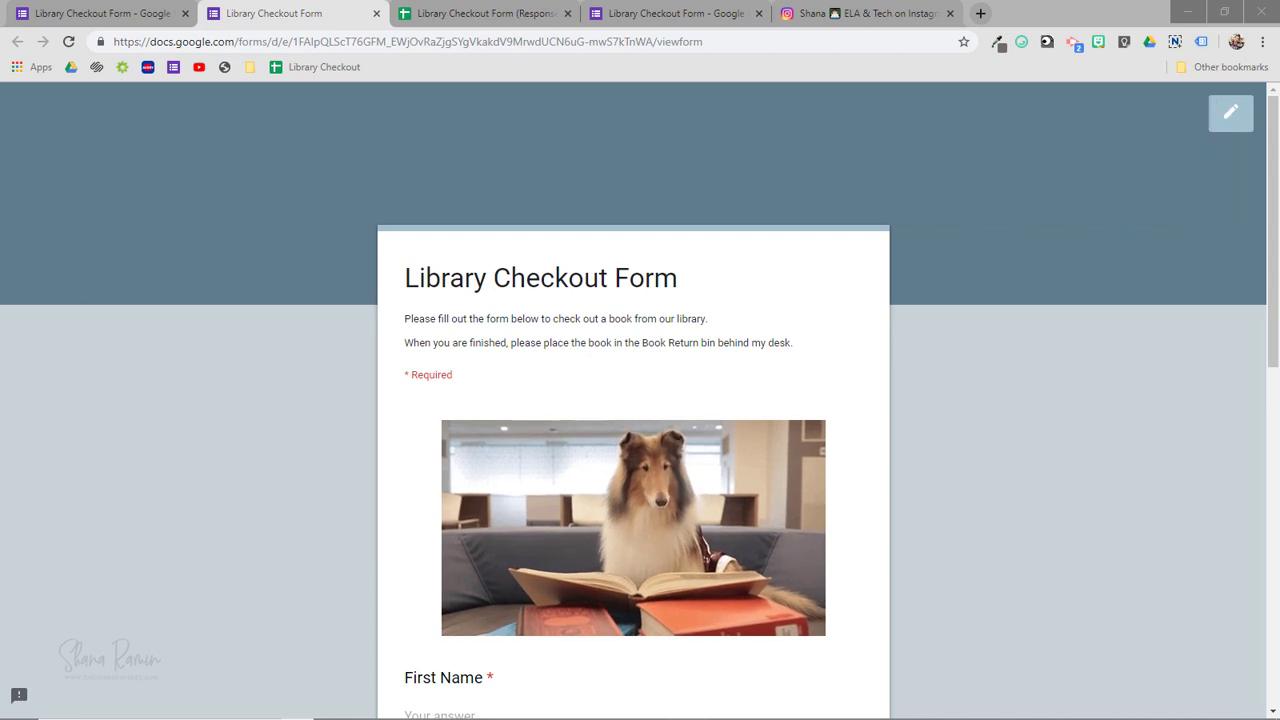
- On the Responses sheet, filter the Returned column to hide every row marked x
scroll(154, 440, down, 6)
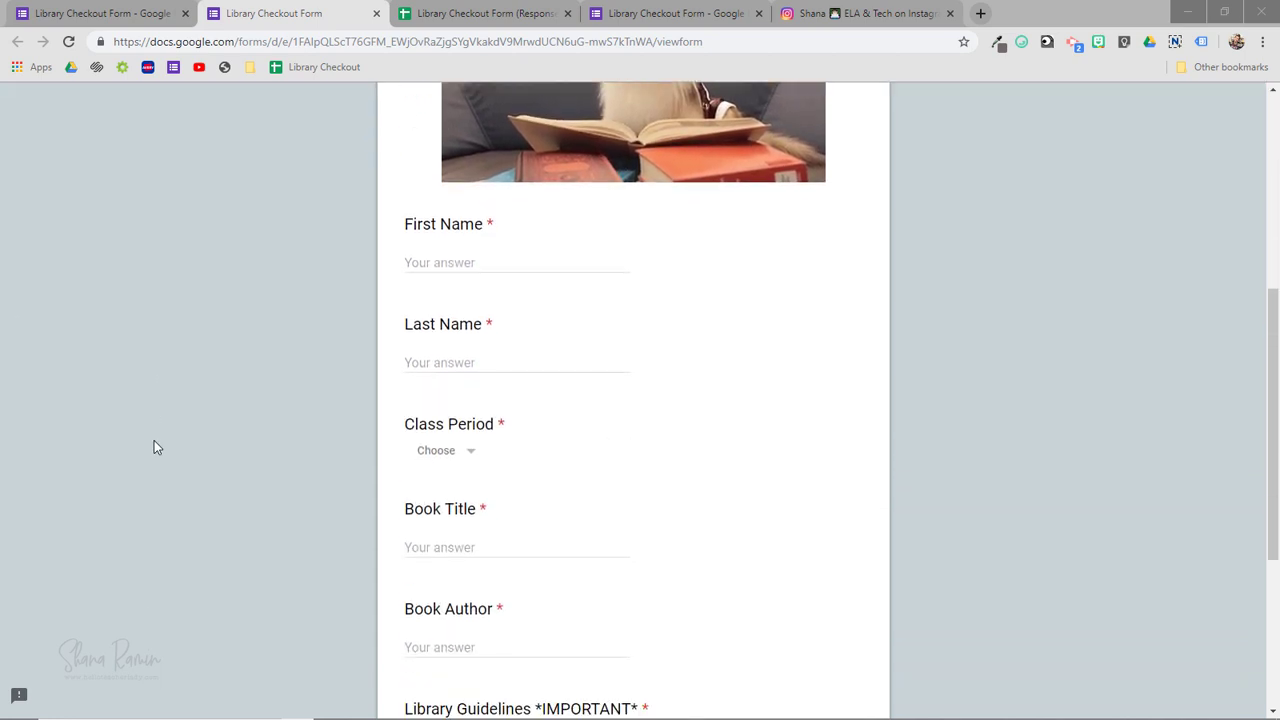
scroll(154, 447, up, 7)
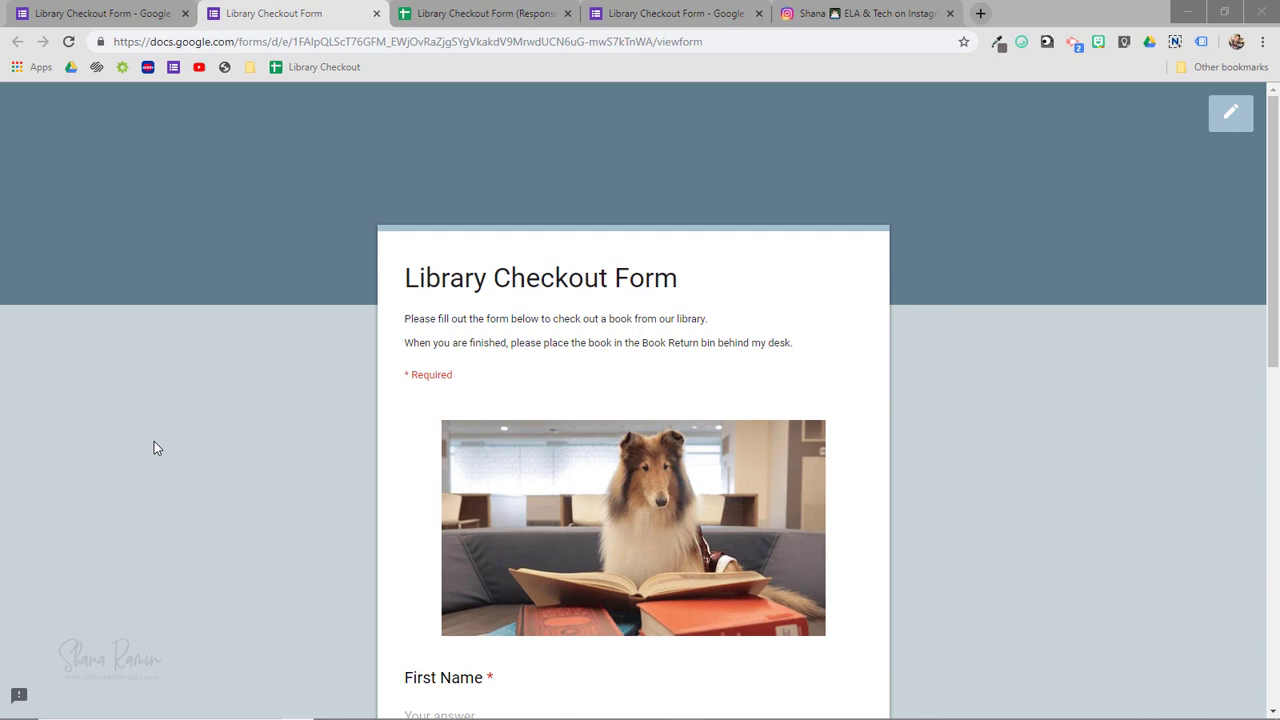
click(479, 17)
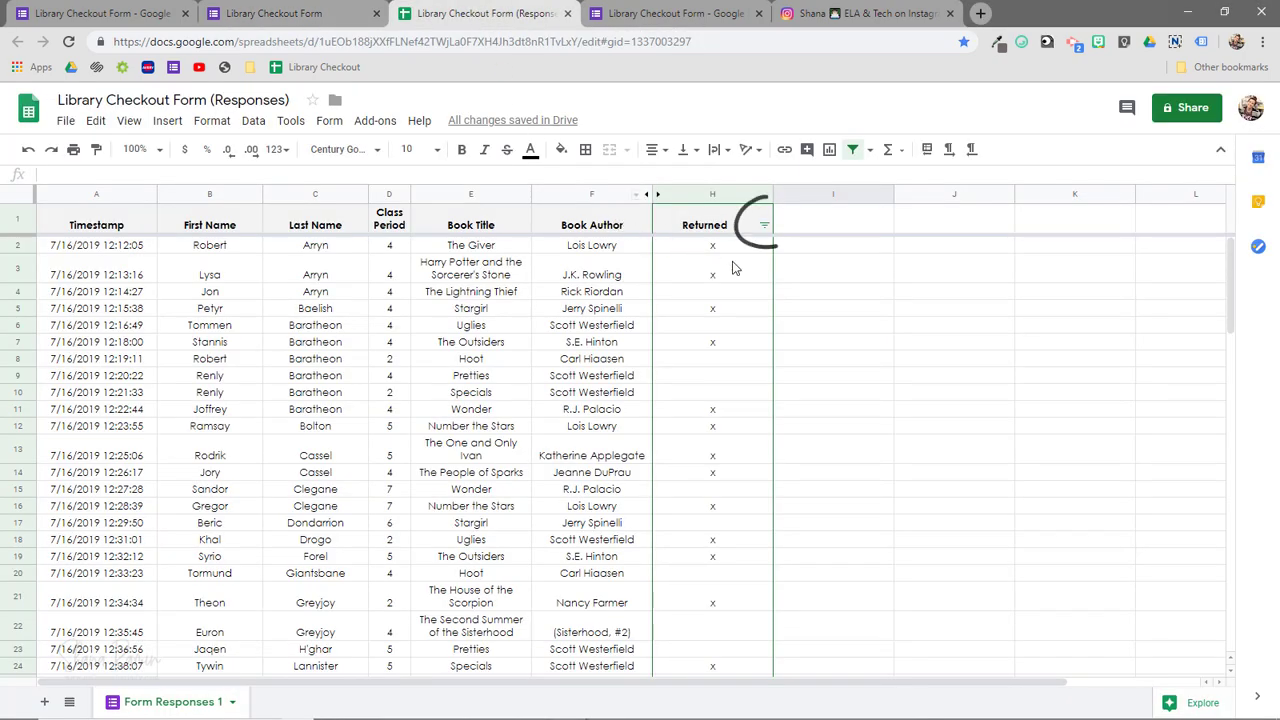
click(764, 225)
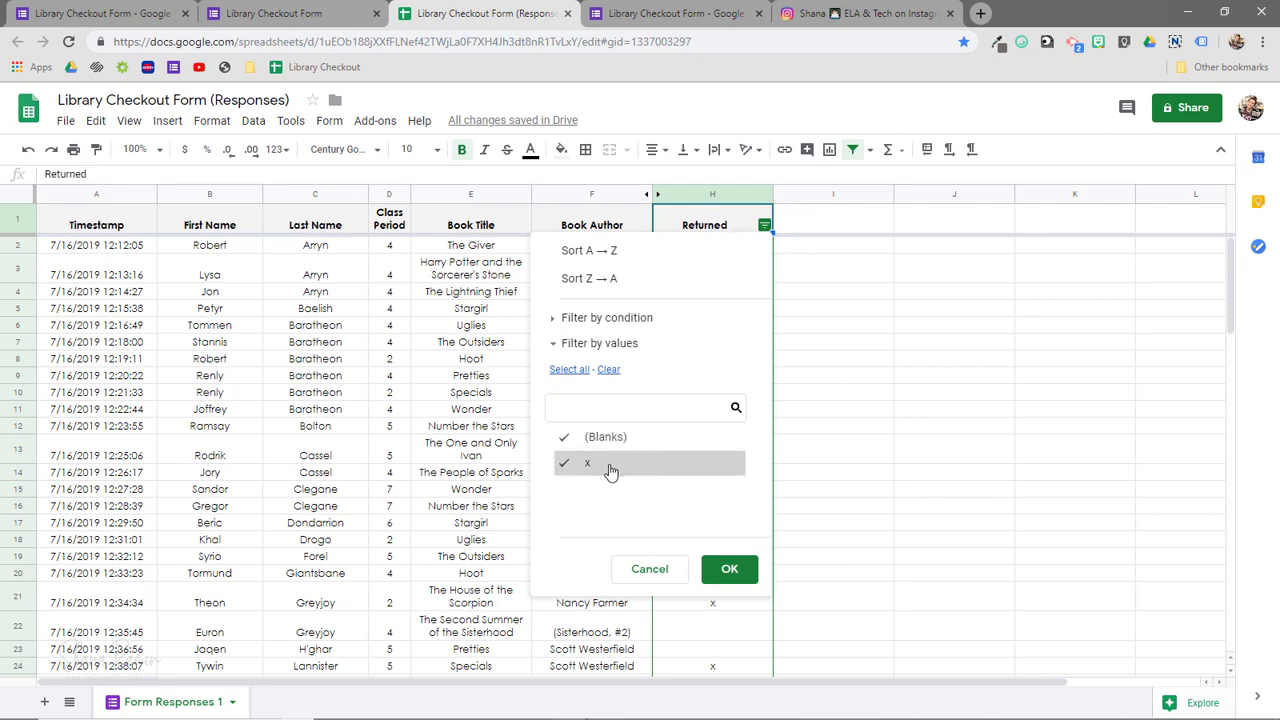
click(575, 462)
click(729, 568)
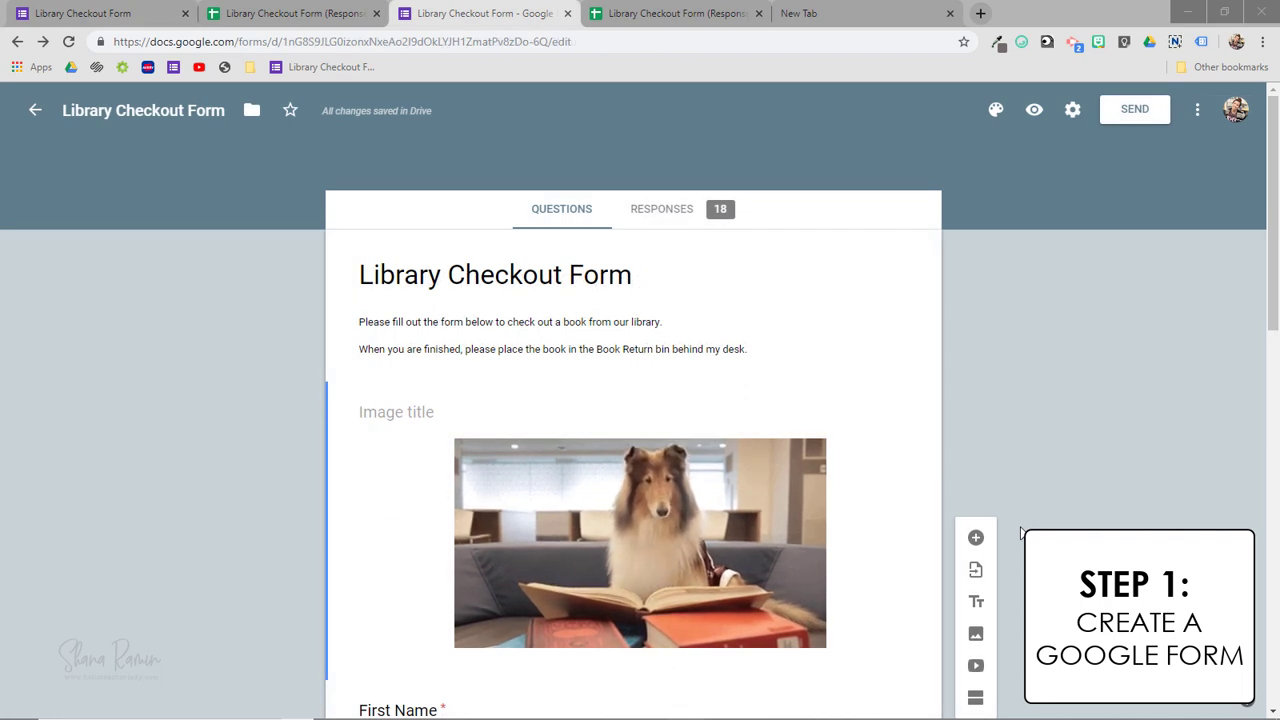
scroll(1021, 532, down, 4)
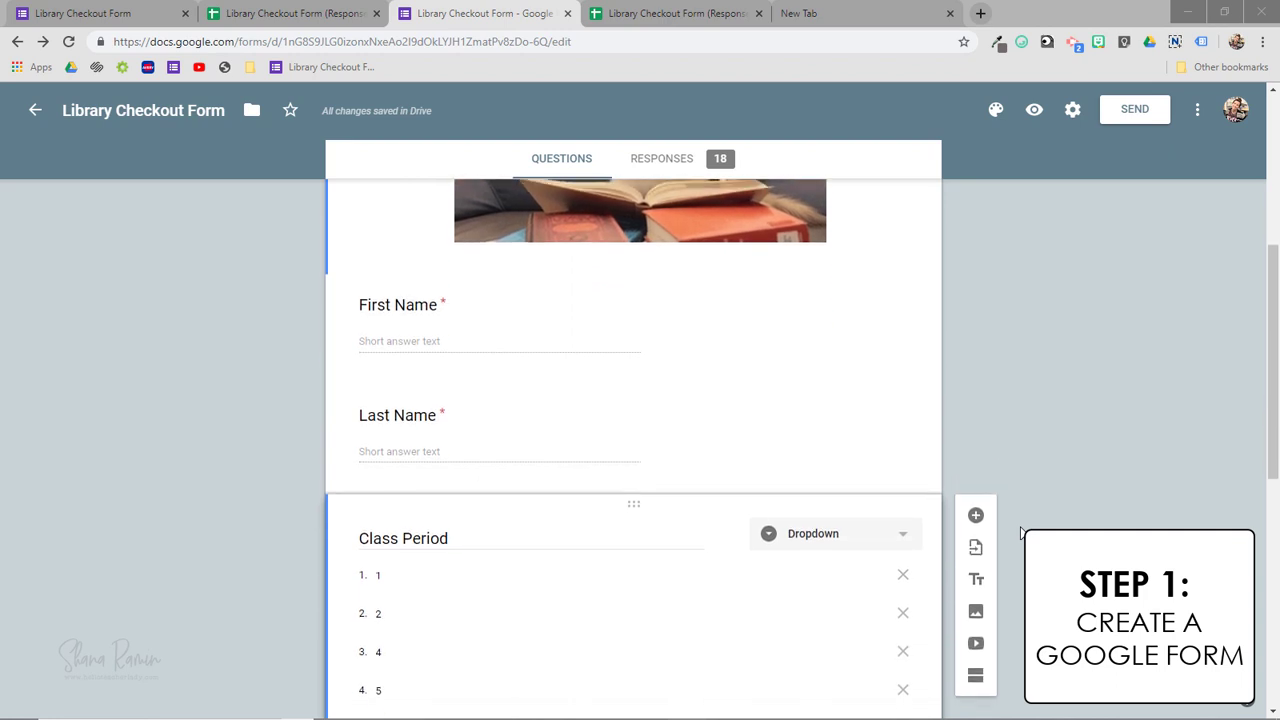
scroll(1021, 532, down, 1)
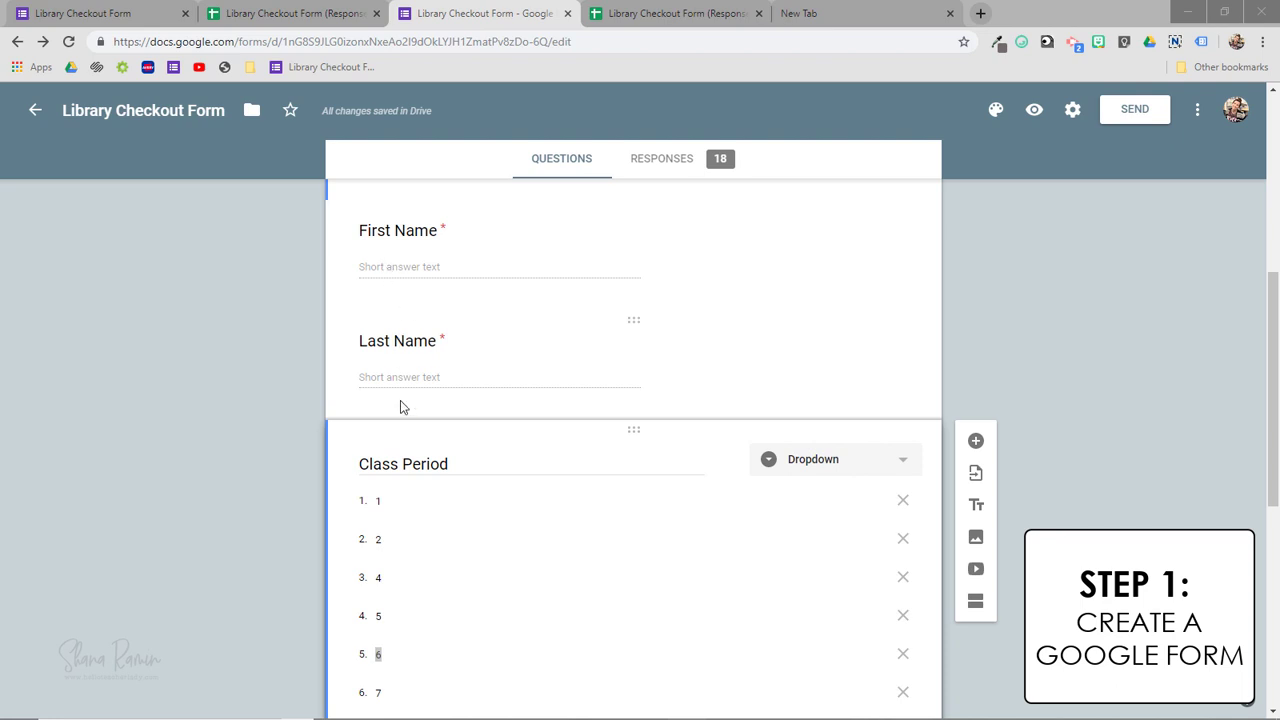
scroll(571, 492, down, 1)
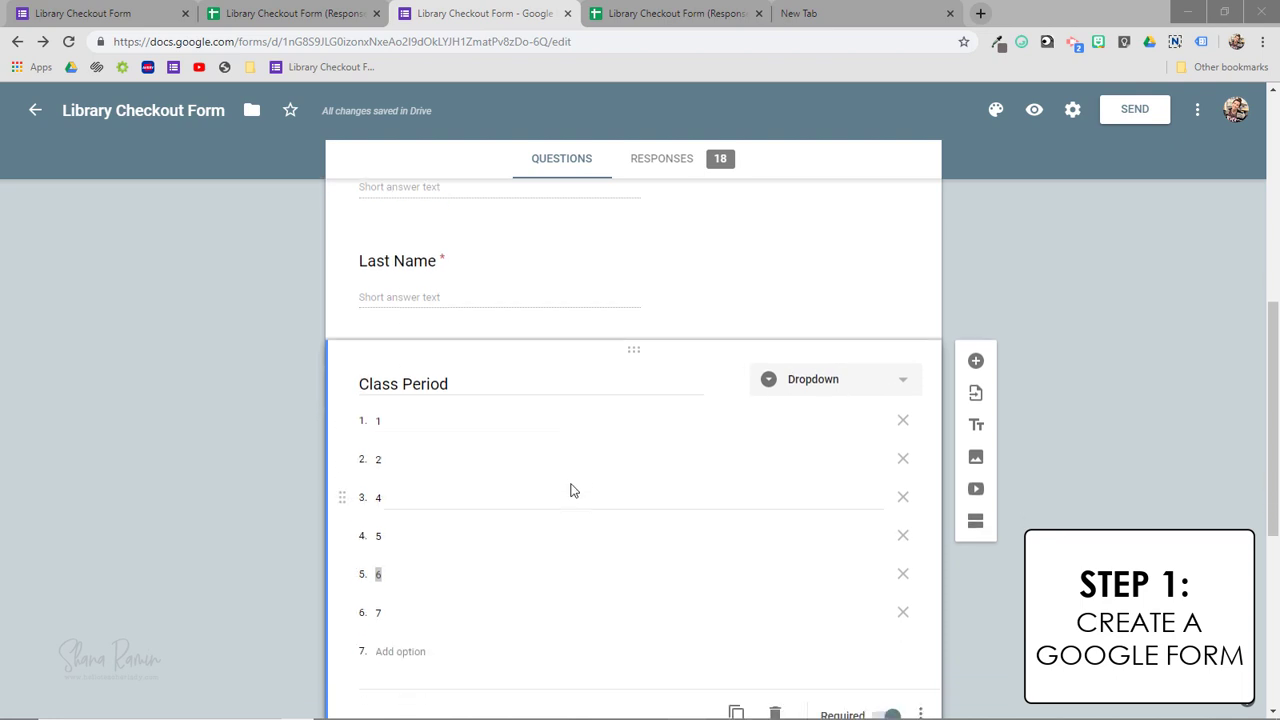
scroll(571, 490, down, 4)
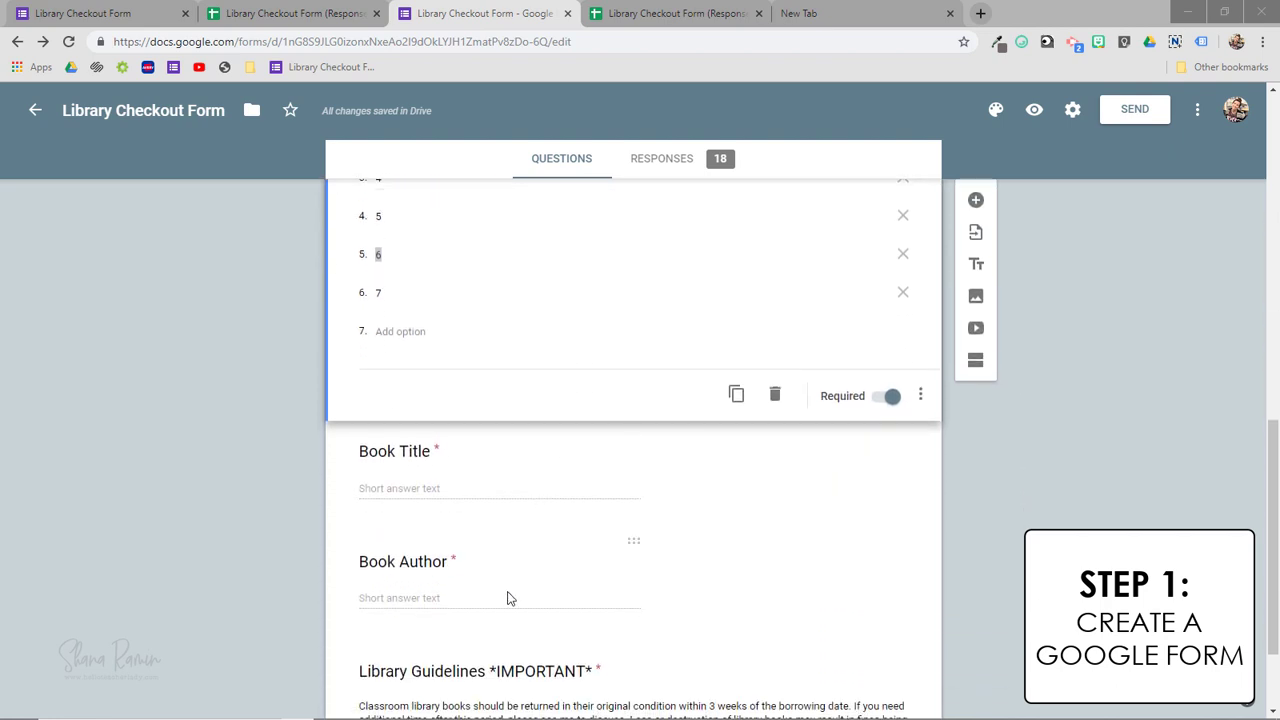
scroll(507, 598, down, 2)
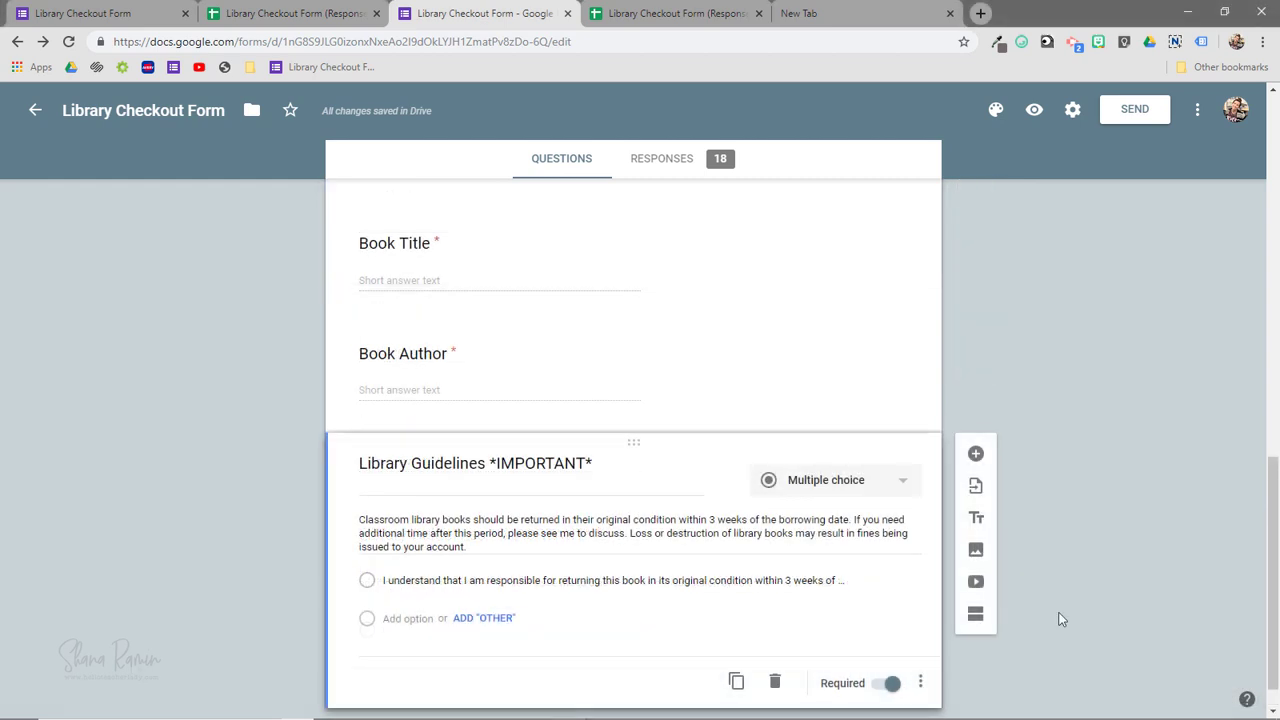
scroll(1057, 614, up, 3)
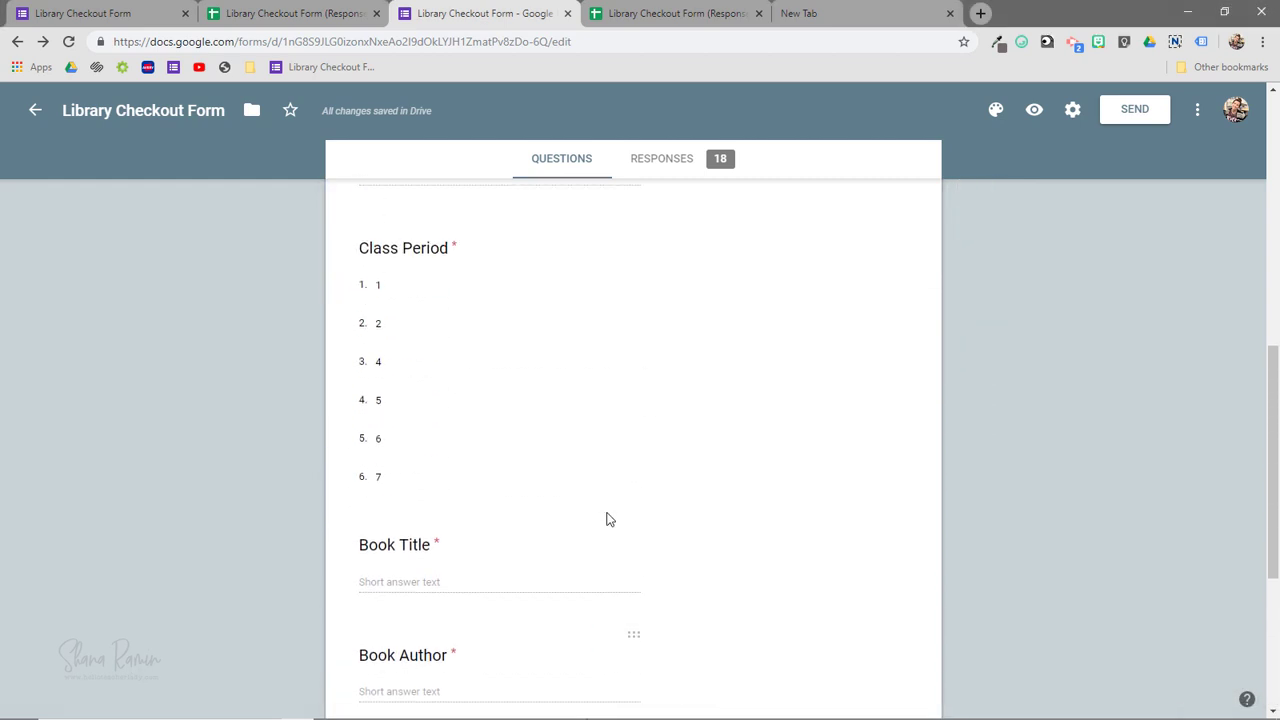
scroll(610, 519, up, 2)
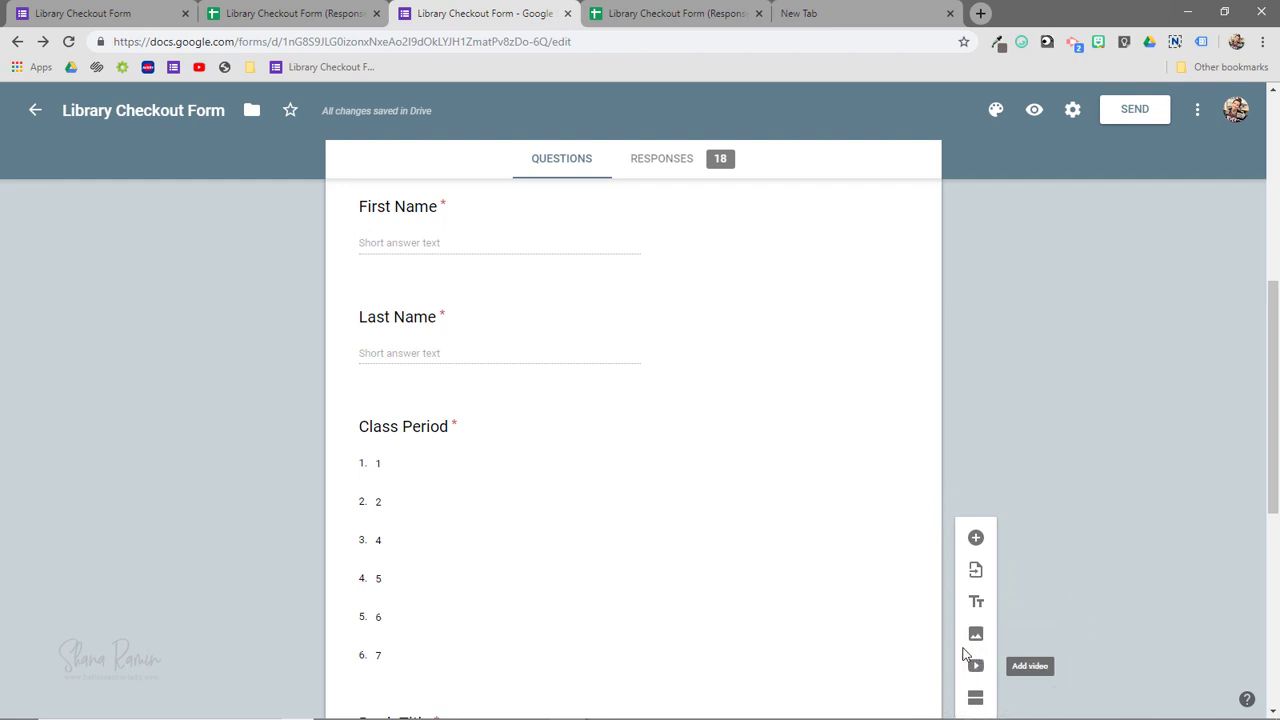
- Select the Class Period question to show its dropdown options, then scroll back to the form's top
click(625, 562)
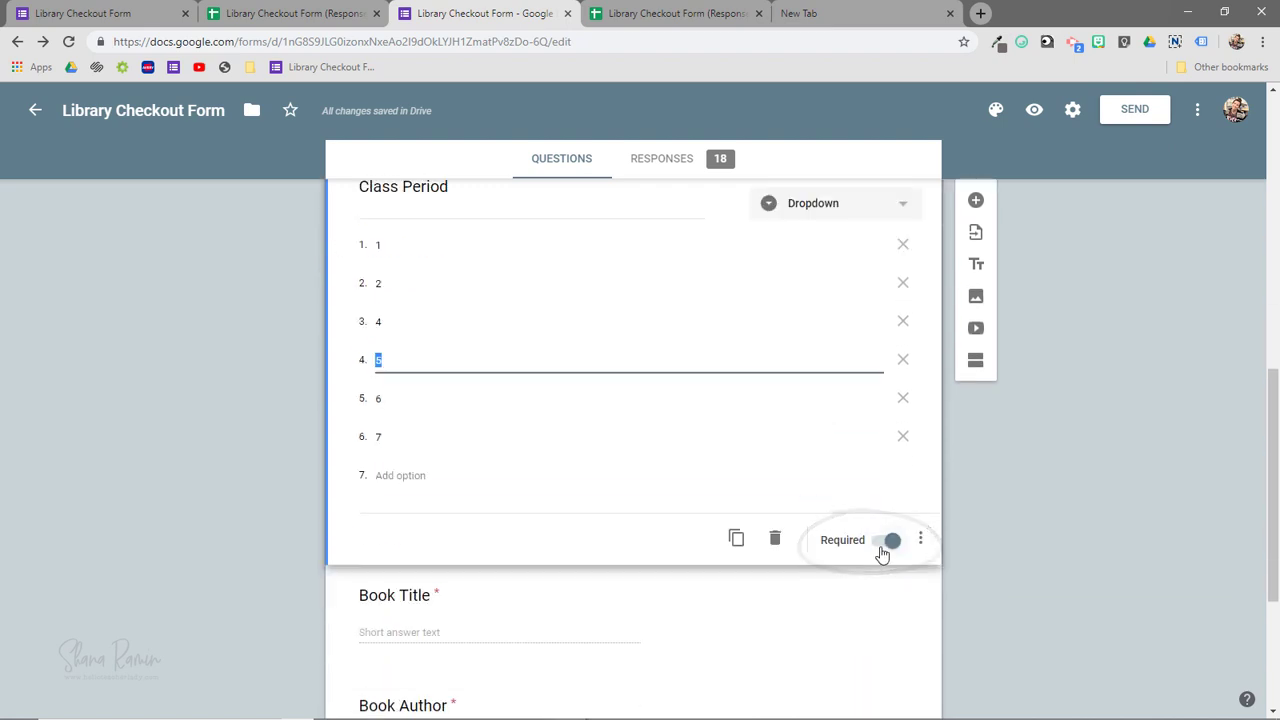
scroll(829, 523, up, 6)
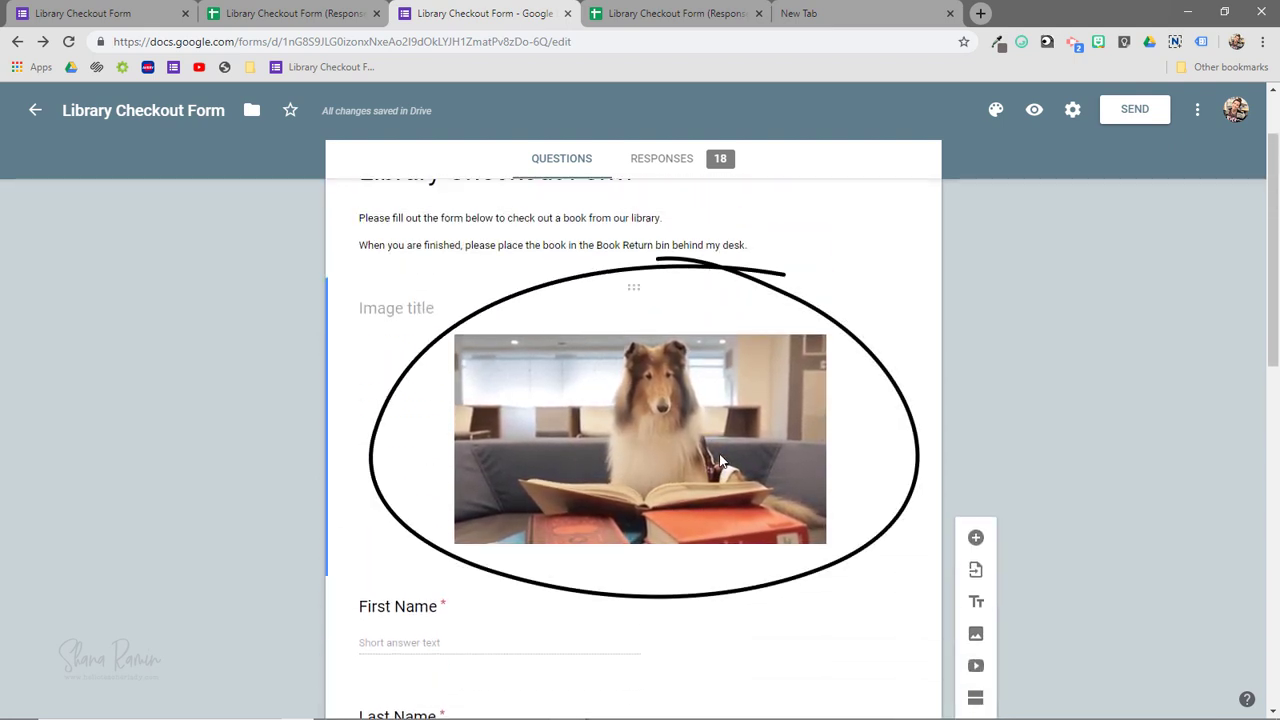
scroll(720, 460, up, 2)
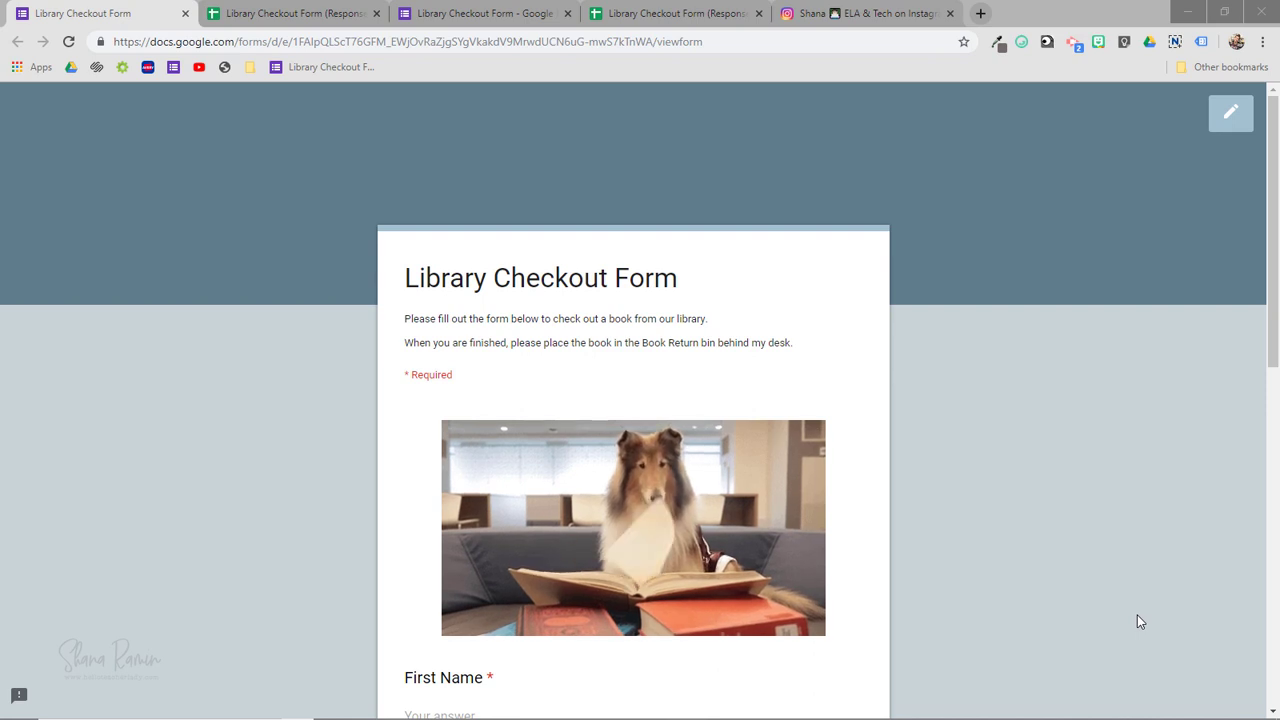
click(881, 14)
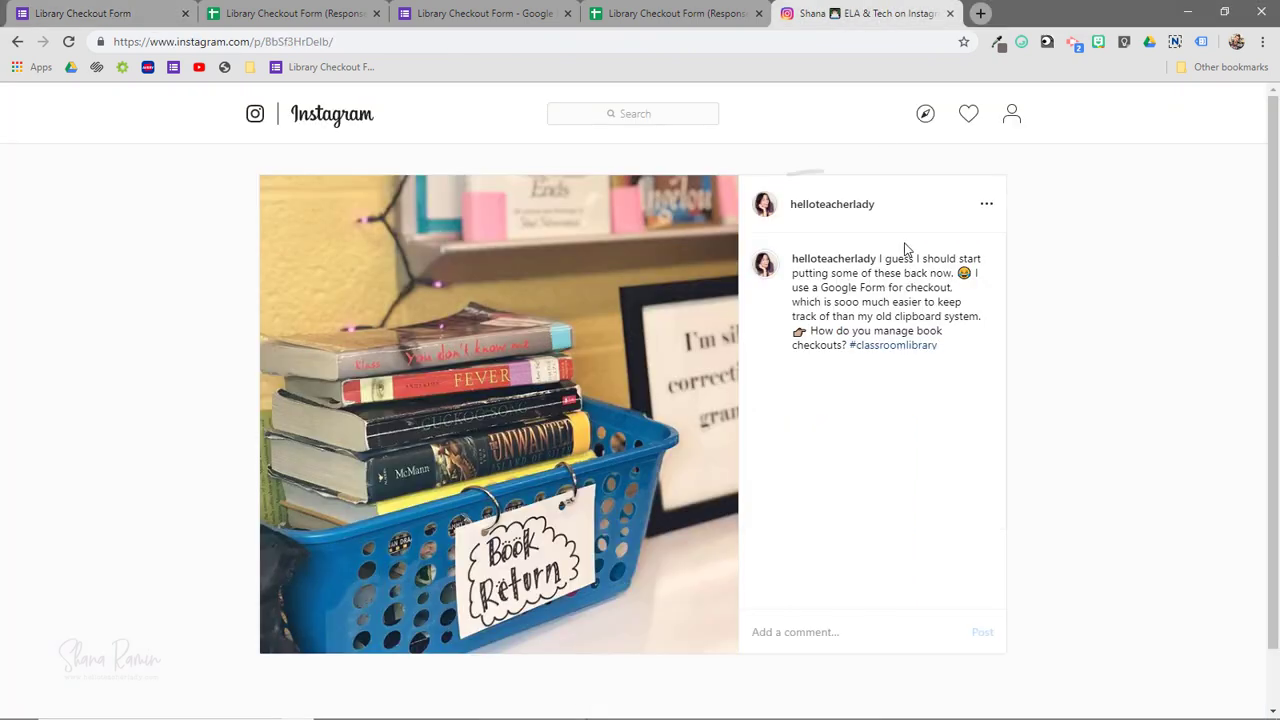
click(86, 18)
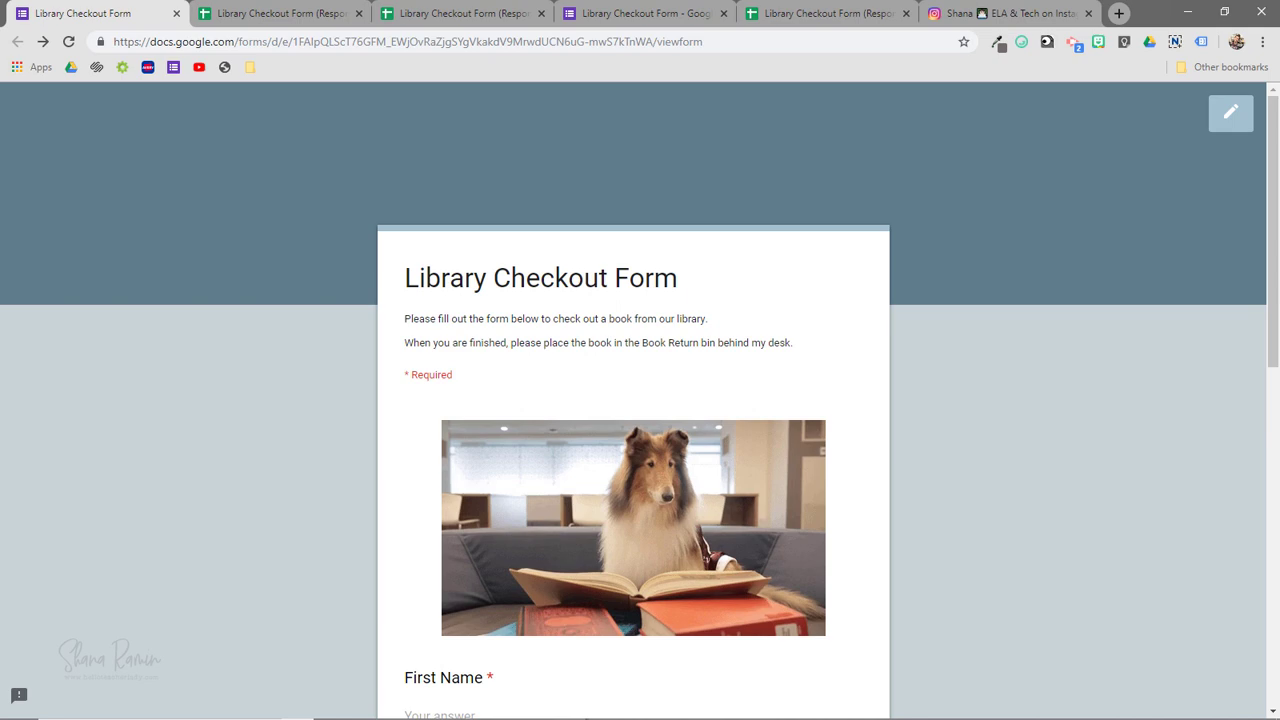
- From the form editor's 18 responses, open the linked Library Checkout Form (Responses) spreadsheet
click(270, 16)
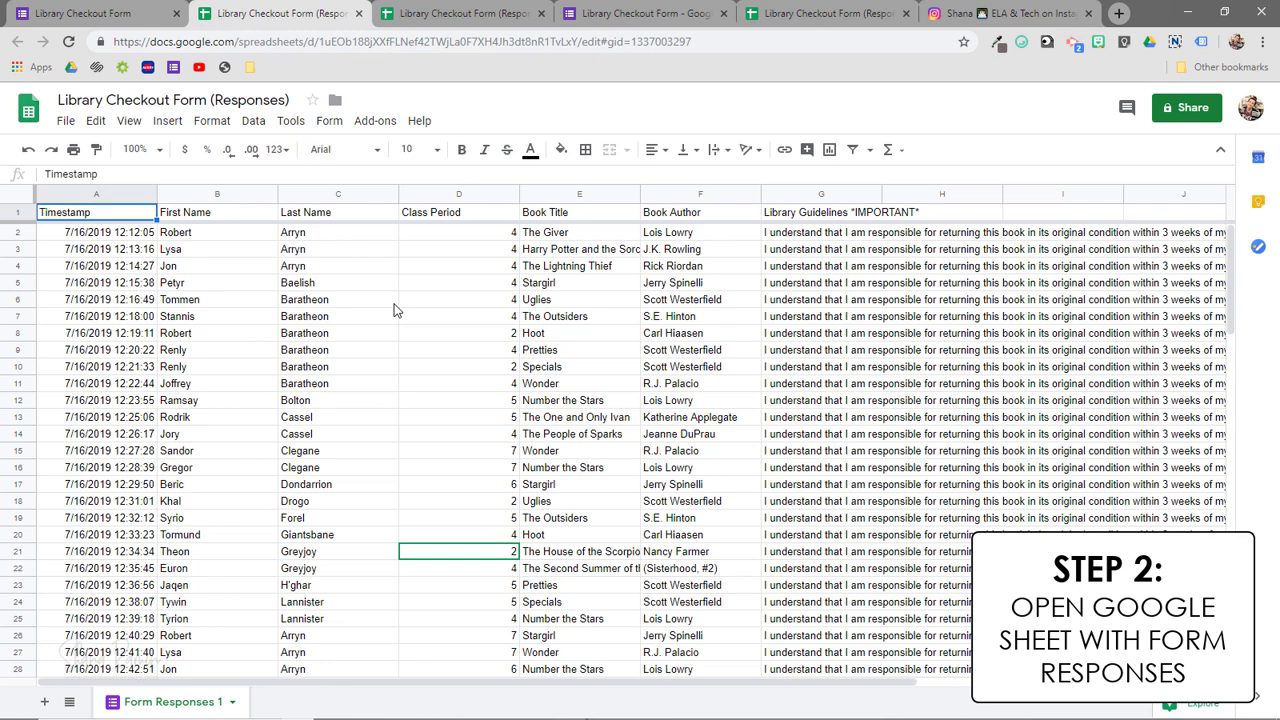
click(122, 18)
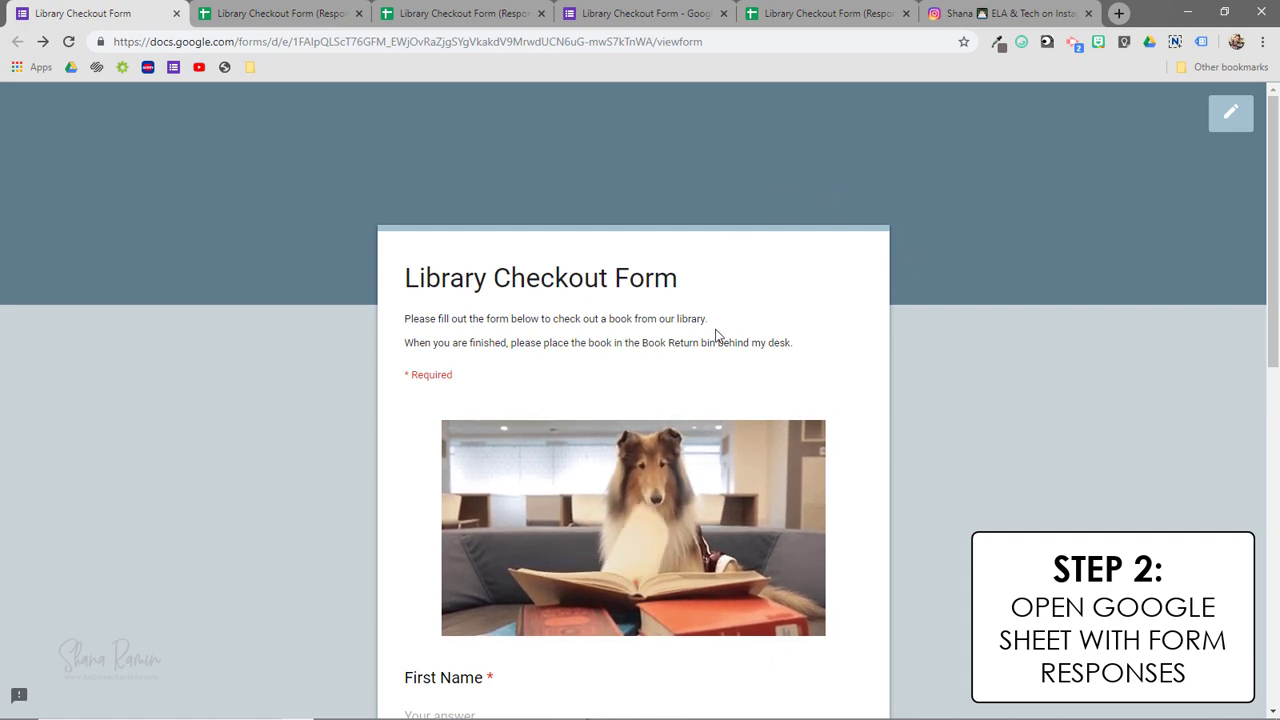
click(1240, 128)
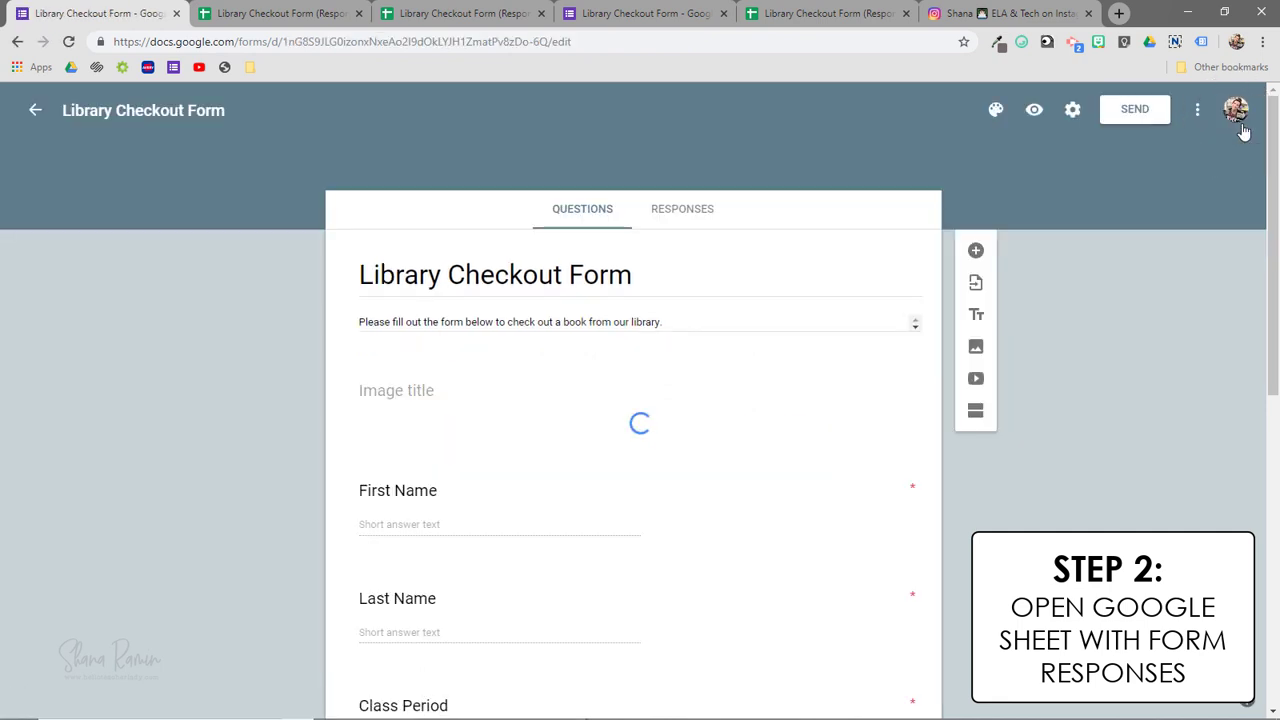
scroll(700, 420, down, 3)
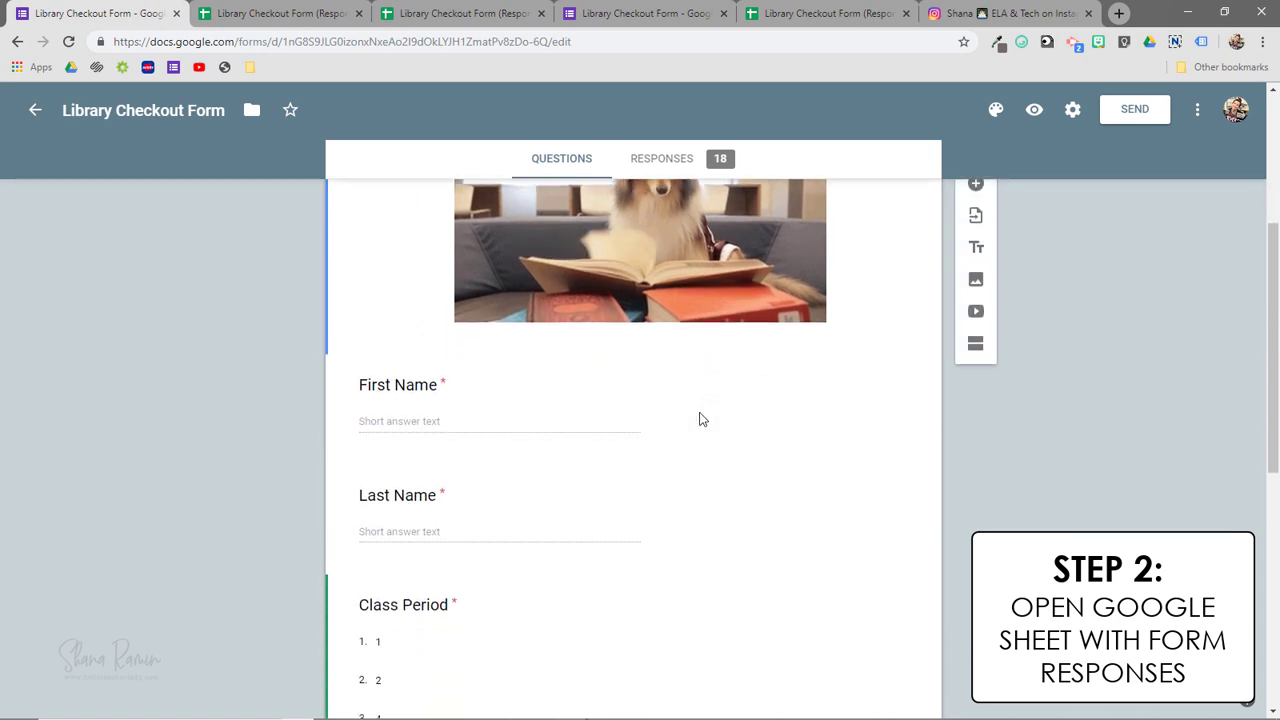
scroll(700, 420, down, 1)
scroll(700, 420, up, 4)
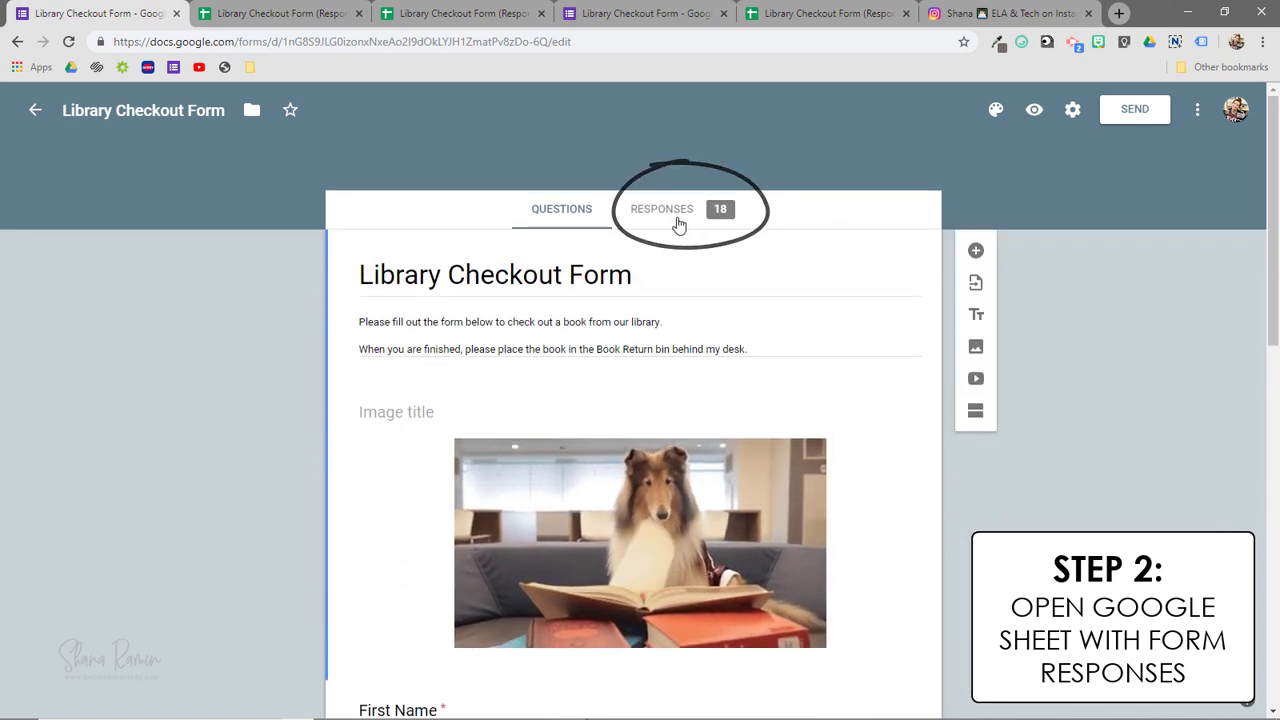
click(678, 224)
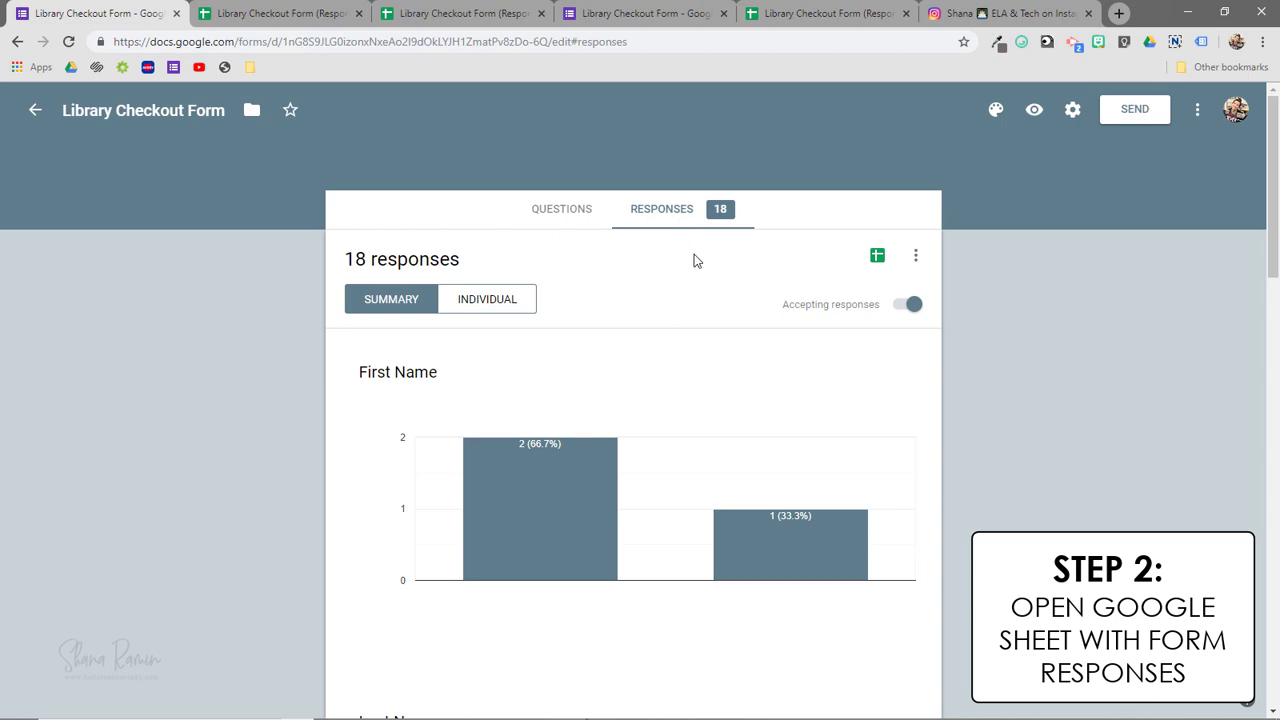
click(877, 260)
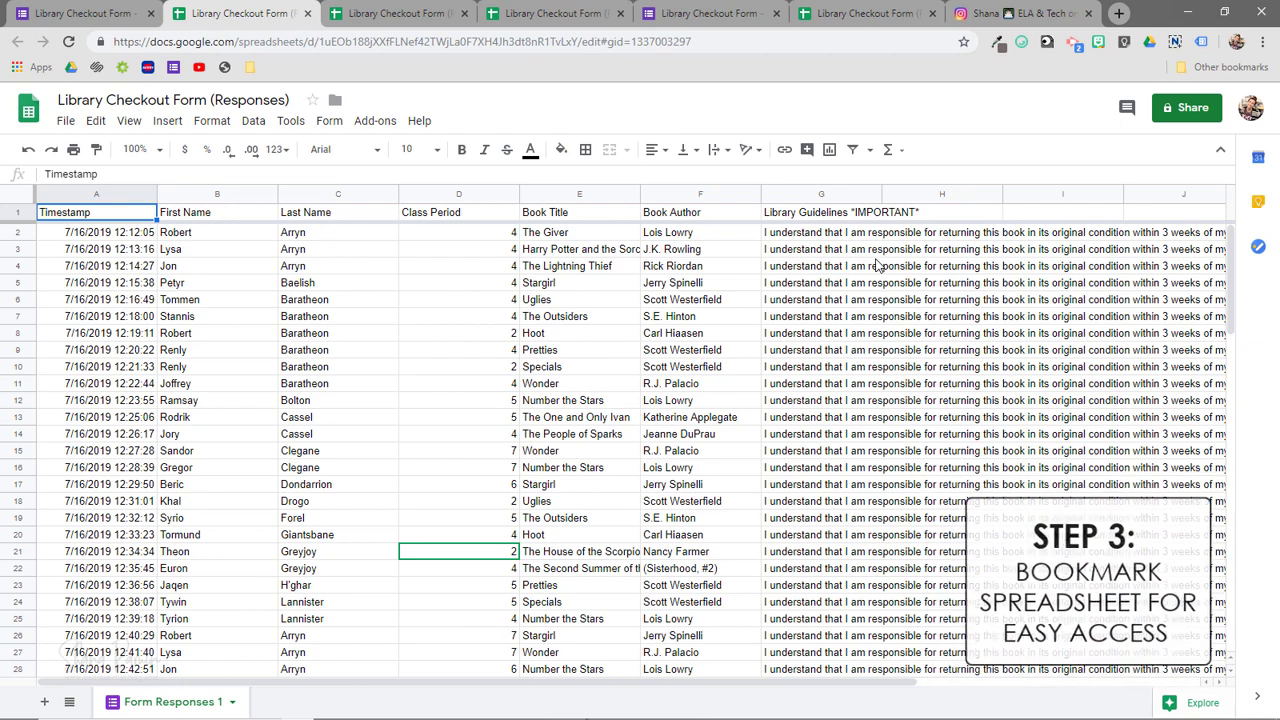
- Bookmark the responses spreadsheet and rename the bookmark to 'Library Checkout'
click(963, 44)
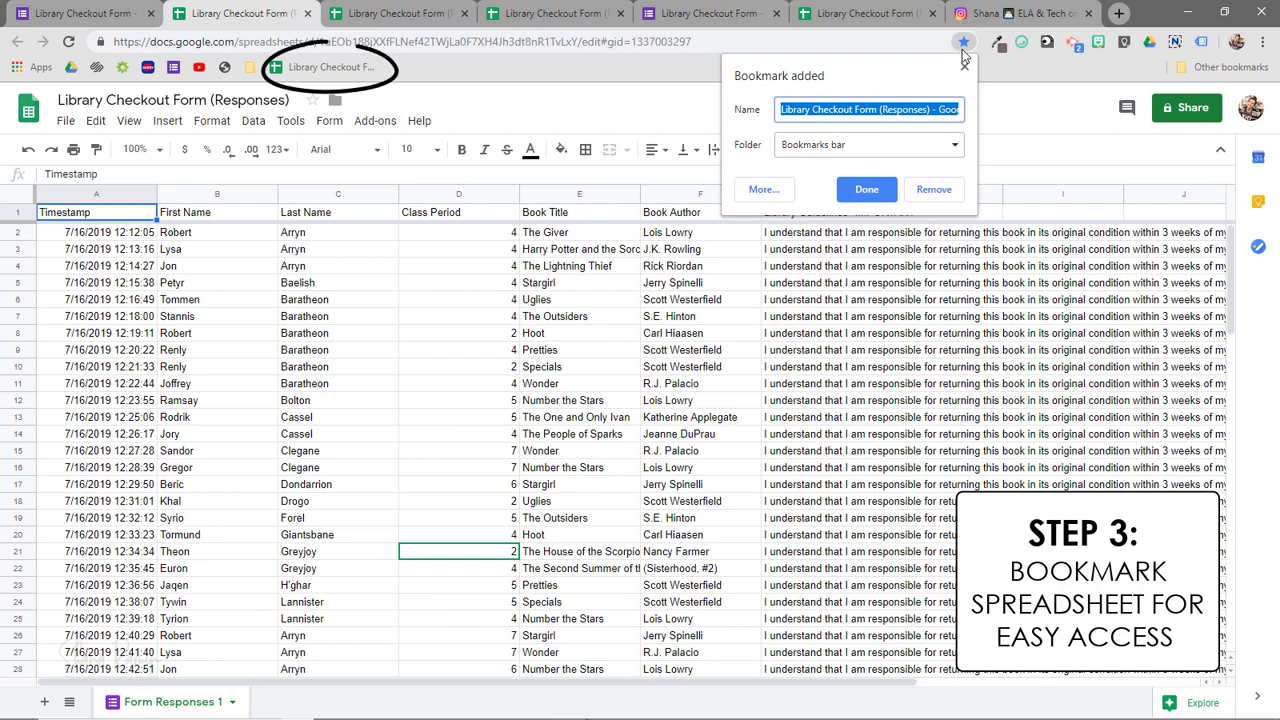
click(866, 190)
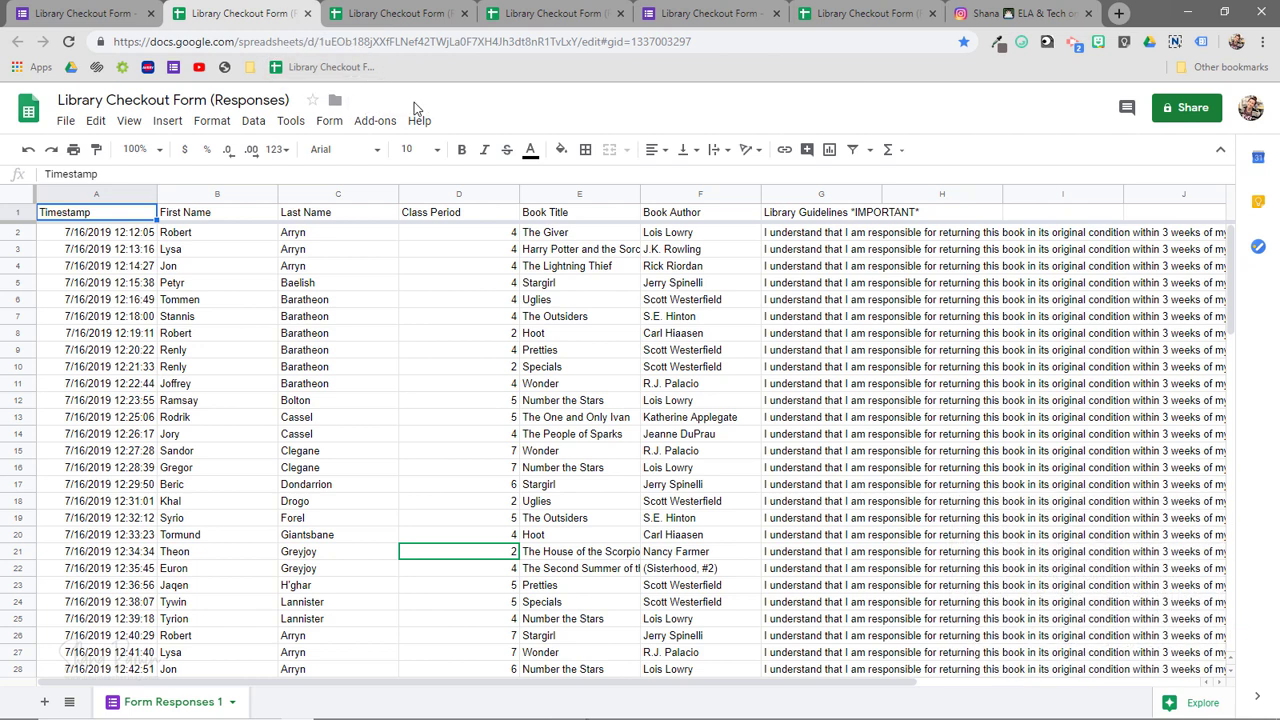
right_click(352, 79)
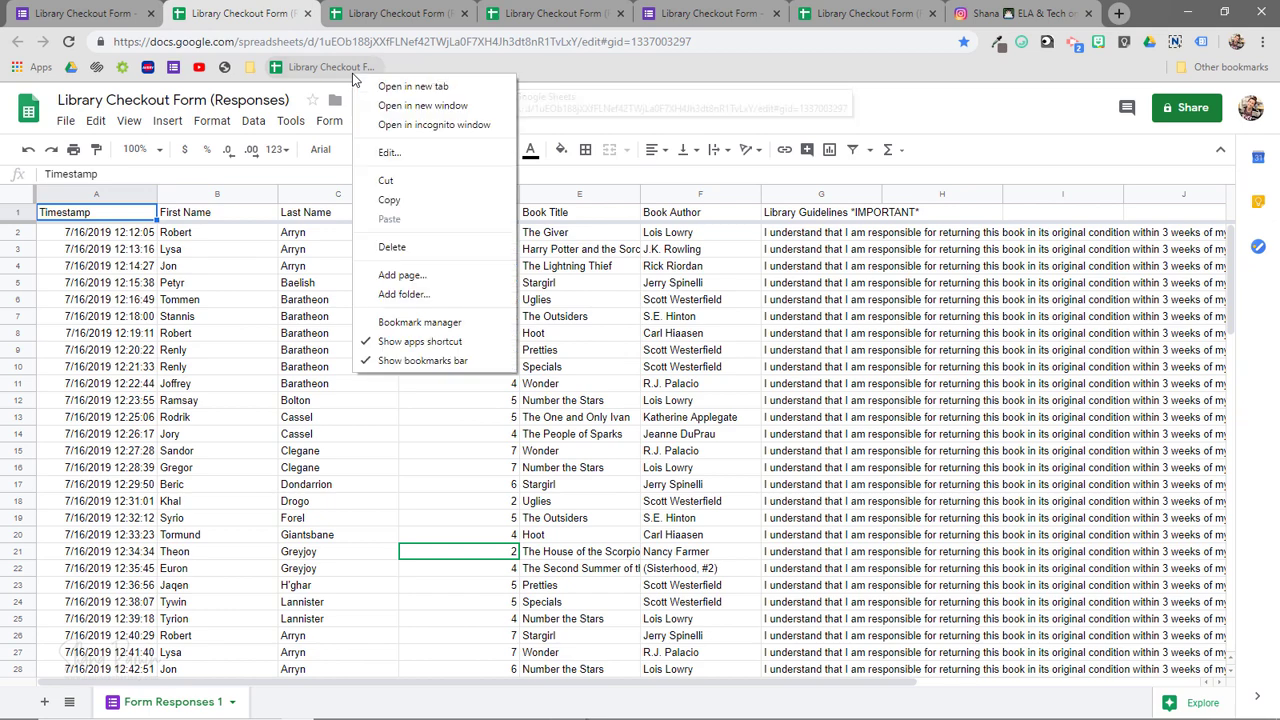
click(399, 155)
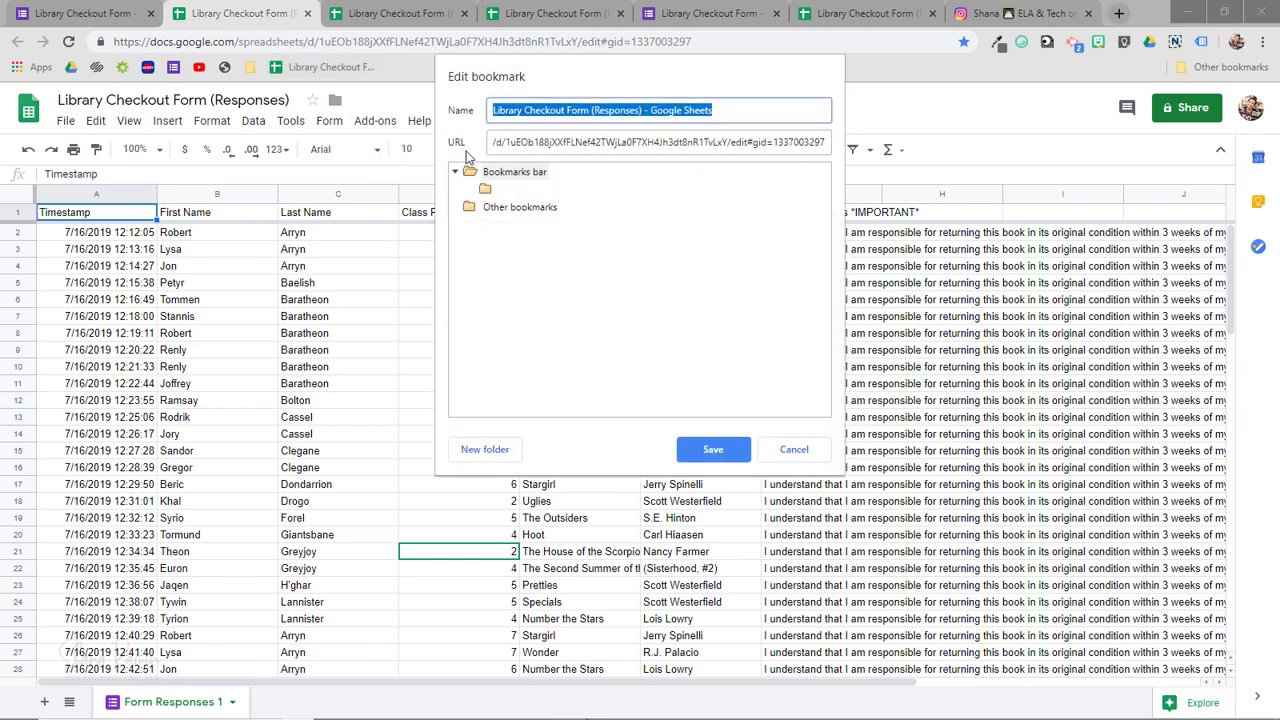
drag(564, 118, 748, 120)
key(BackSpace)
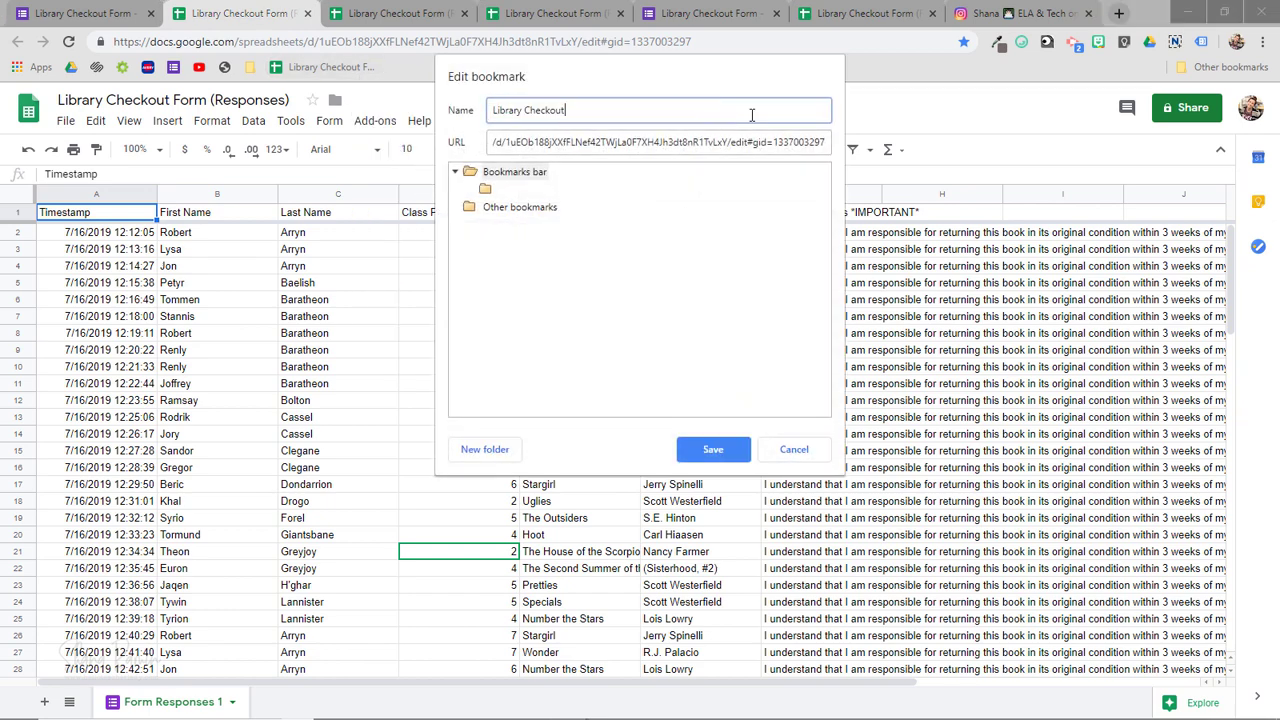
click(713, 450)
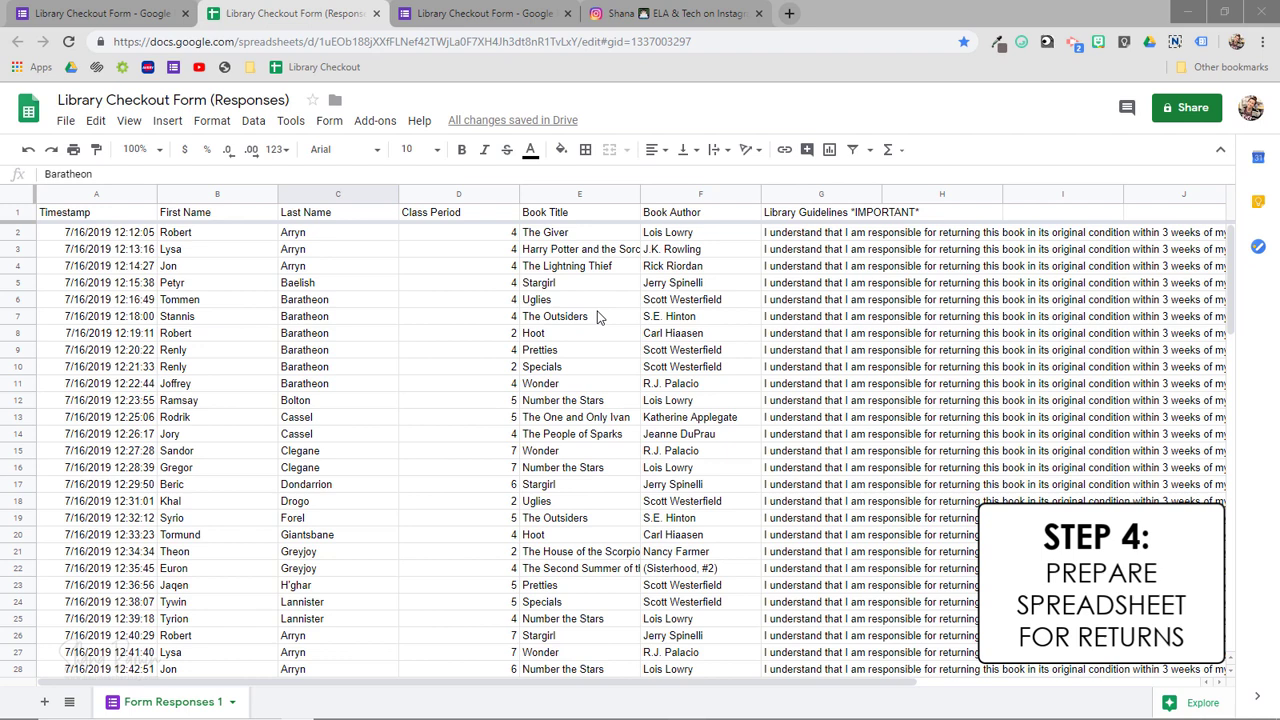
- Hide the Library Guidelines column G and enter the header 'Returned' in H1
click(790, 194)
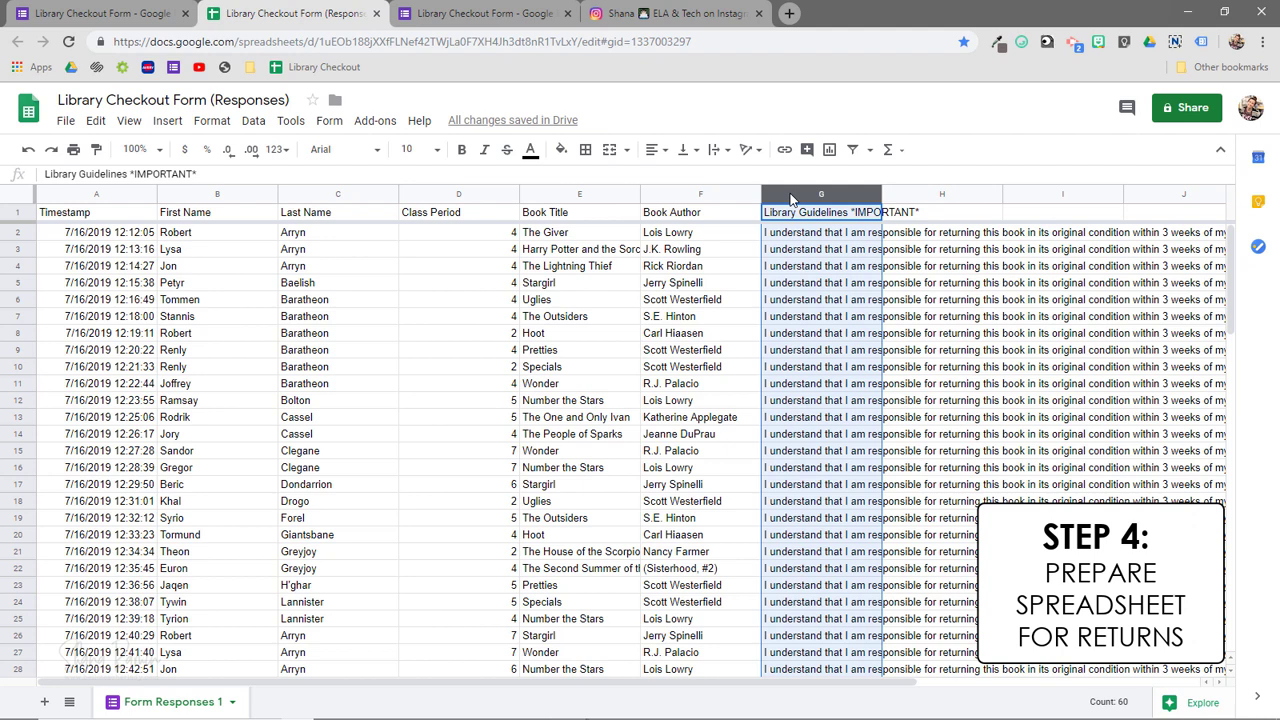
right_click(789, 192)
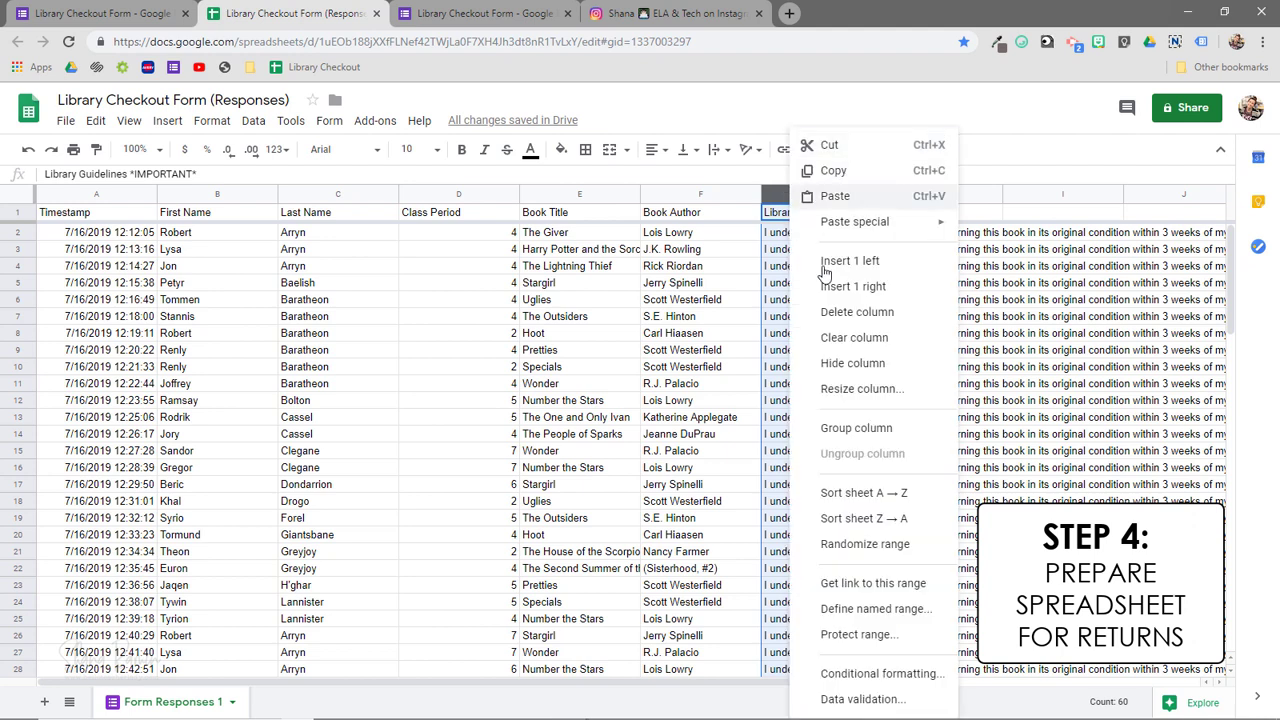
click(852, 363)
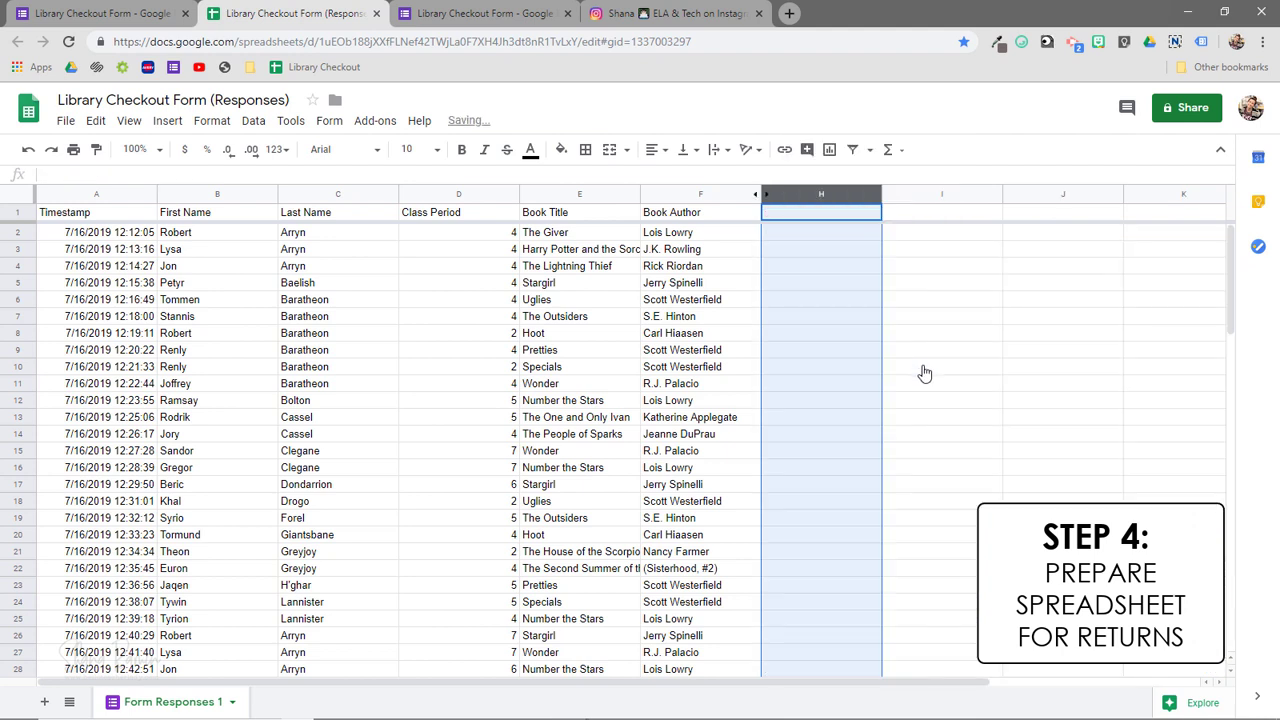
double_click(826, 217)
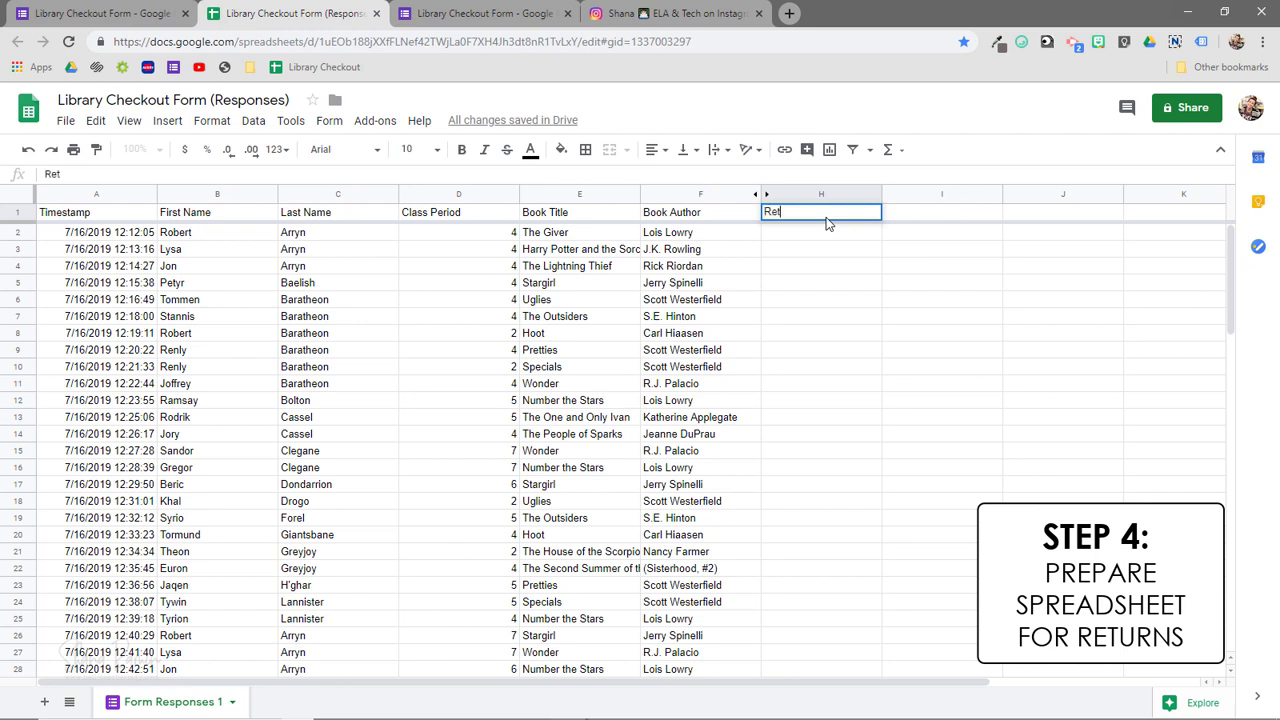
text(Returne)
text(d)
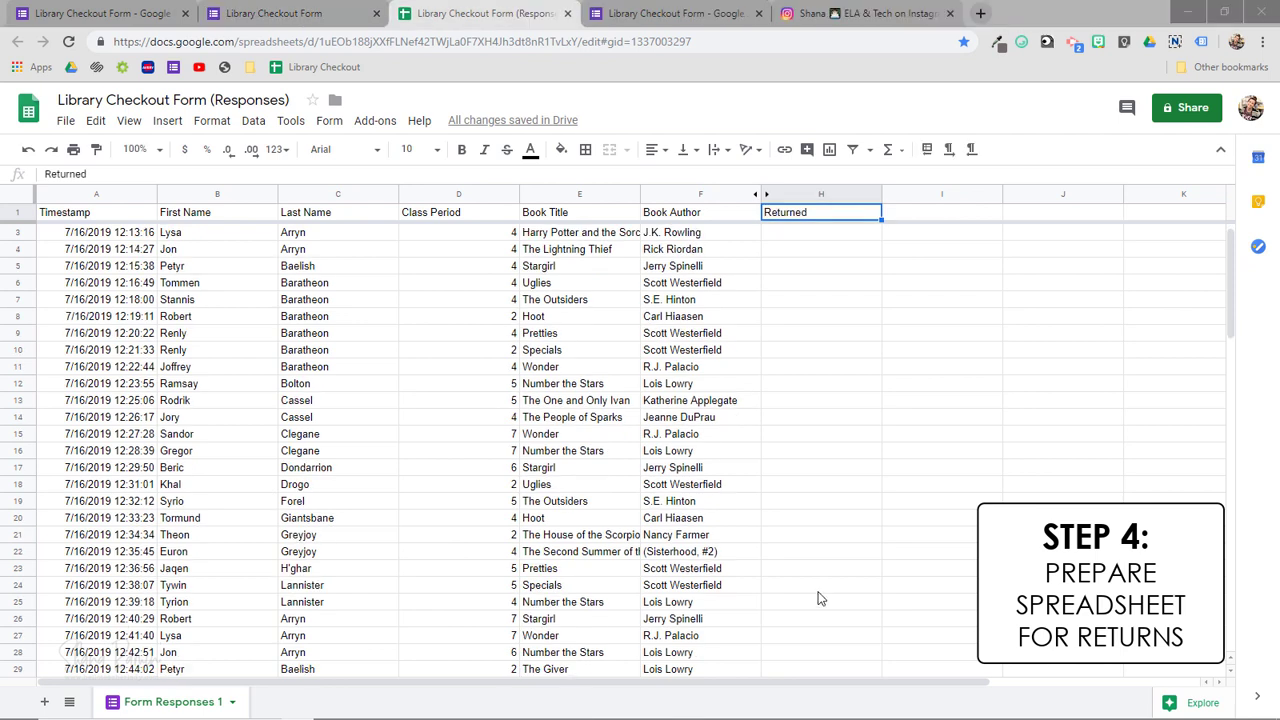
- Set the whole sheet's font to Century Gothic and narrow the Class Period column D
click(25, 198)
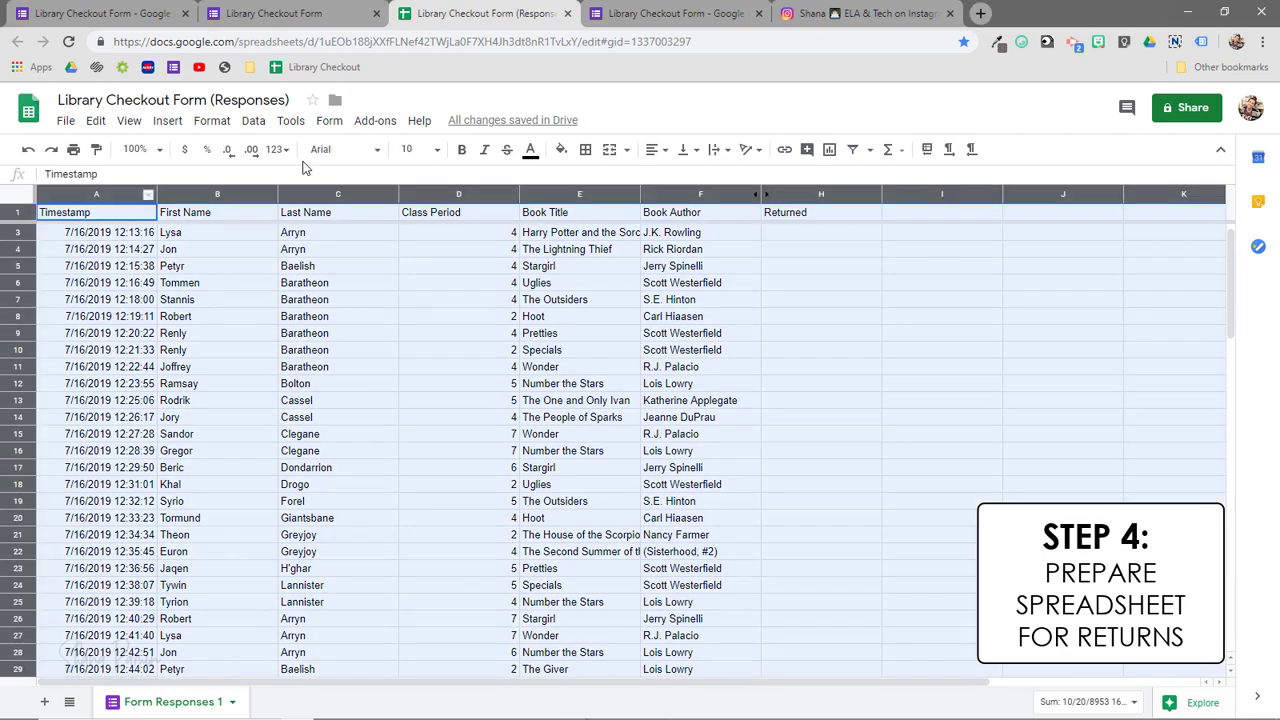
click(340, 149)
click(355, 219)
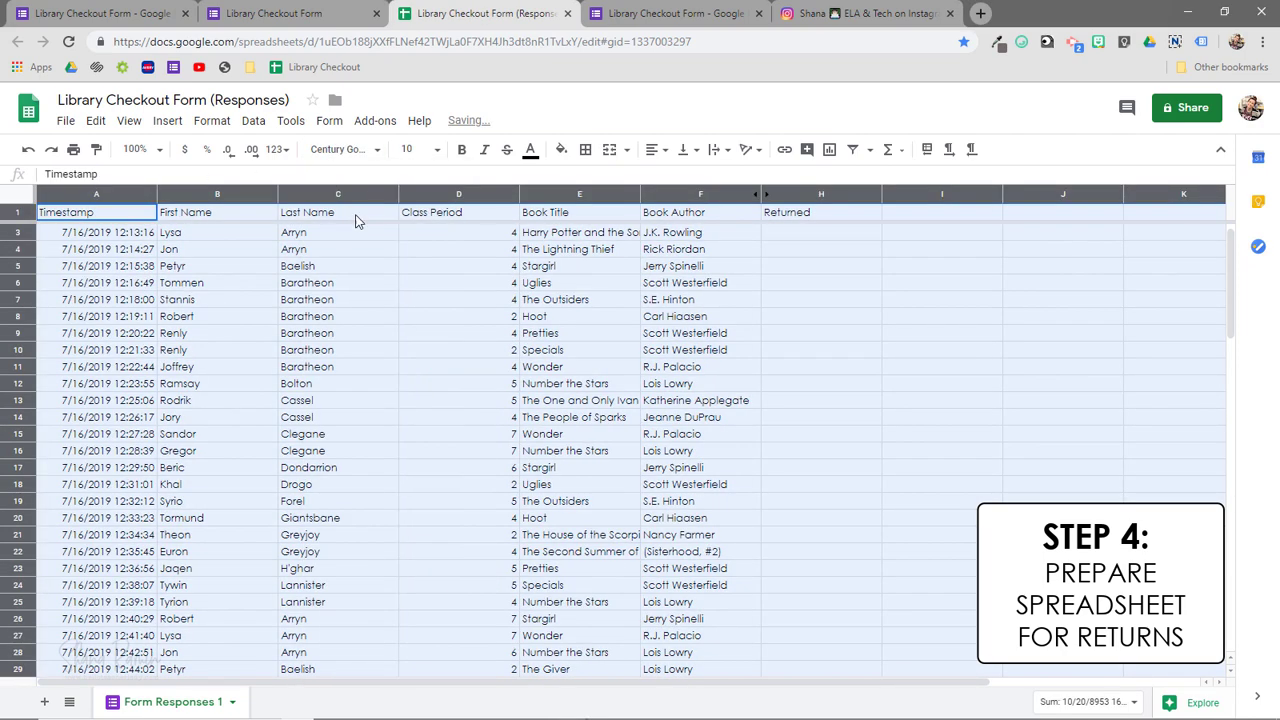
click(457, 249)
drag(518, 194, 439, 195)
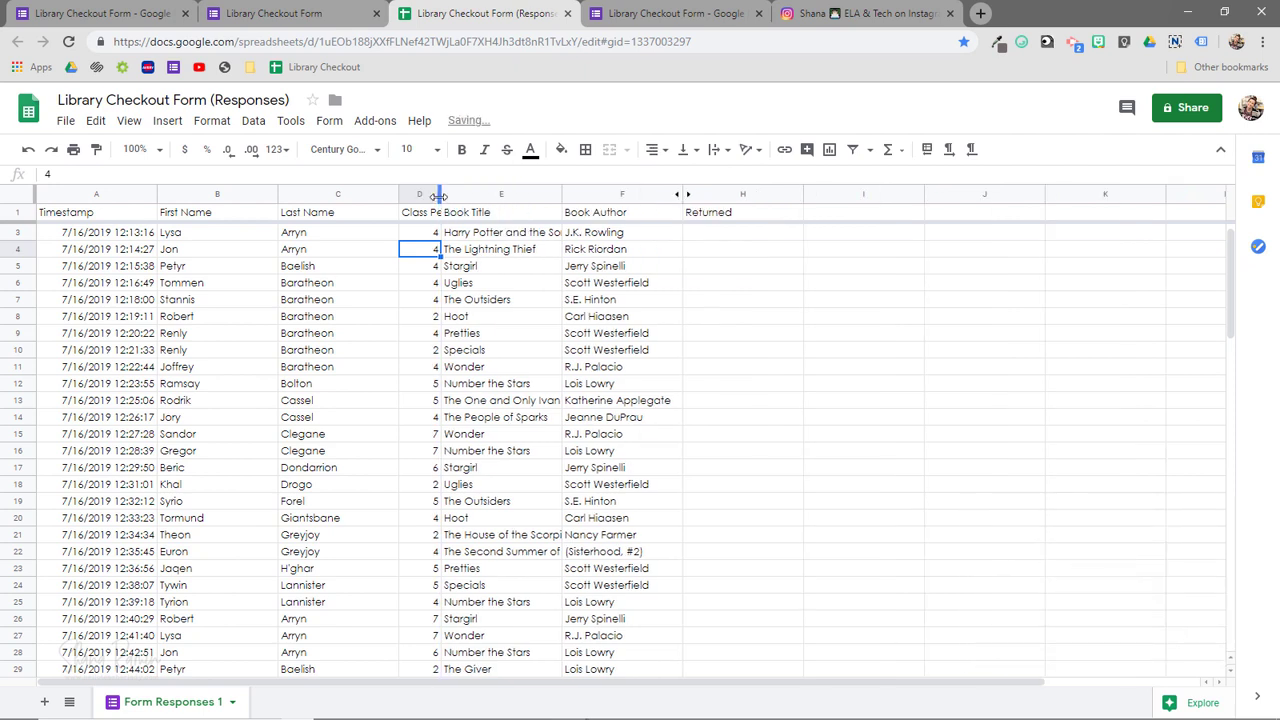
click(899, 606)
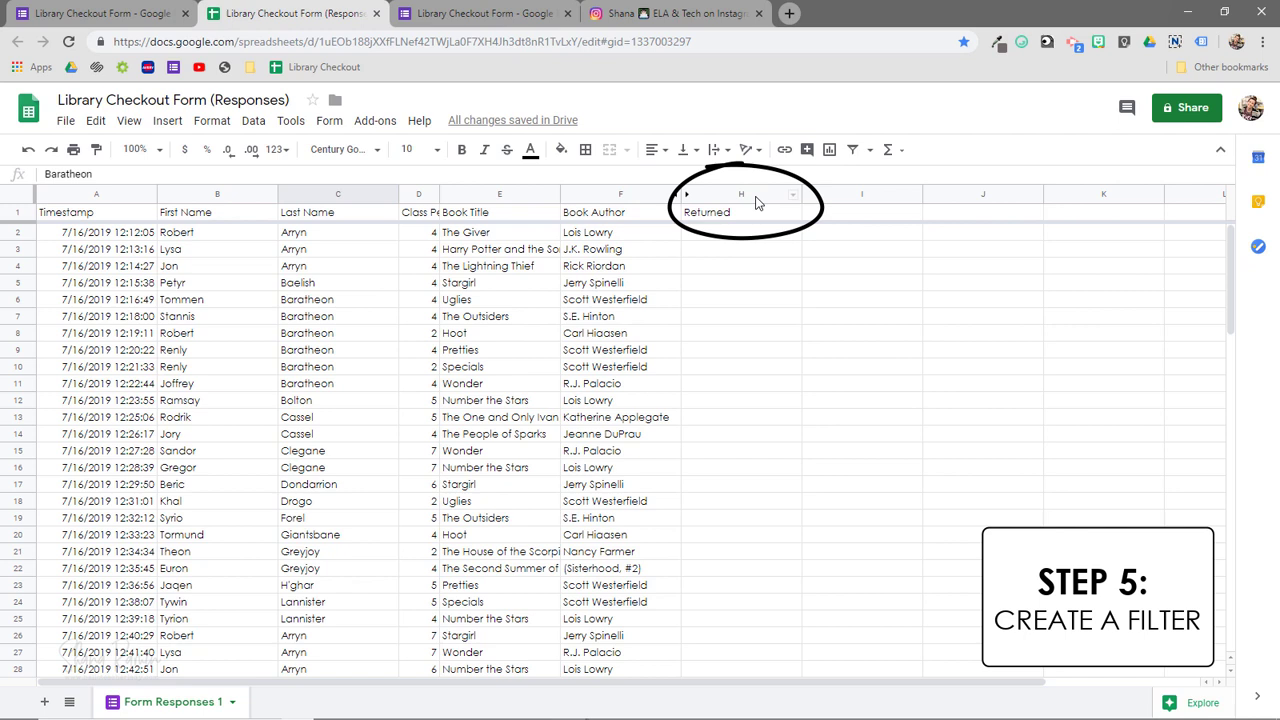
- Select the Returned column H and create a filter from the Data menu
click(757, 196)
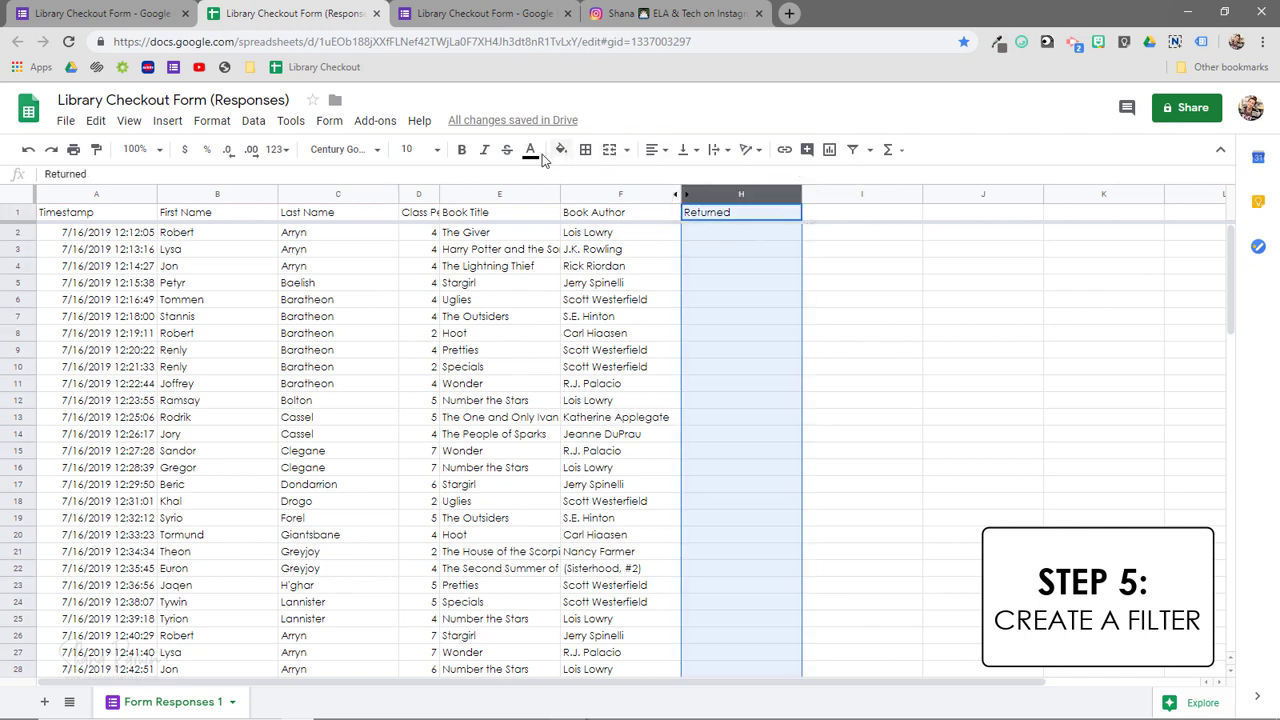
click(253, 121)
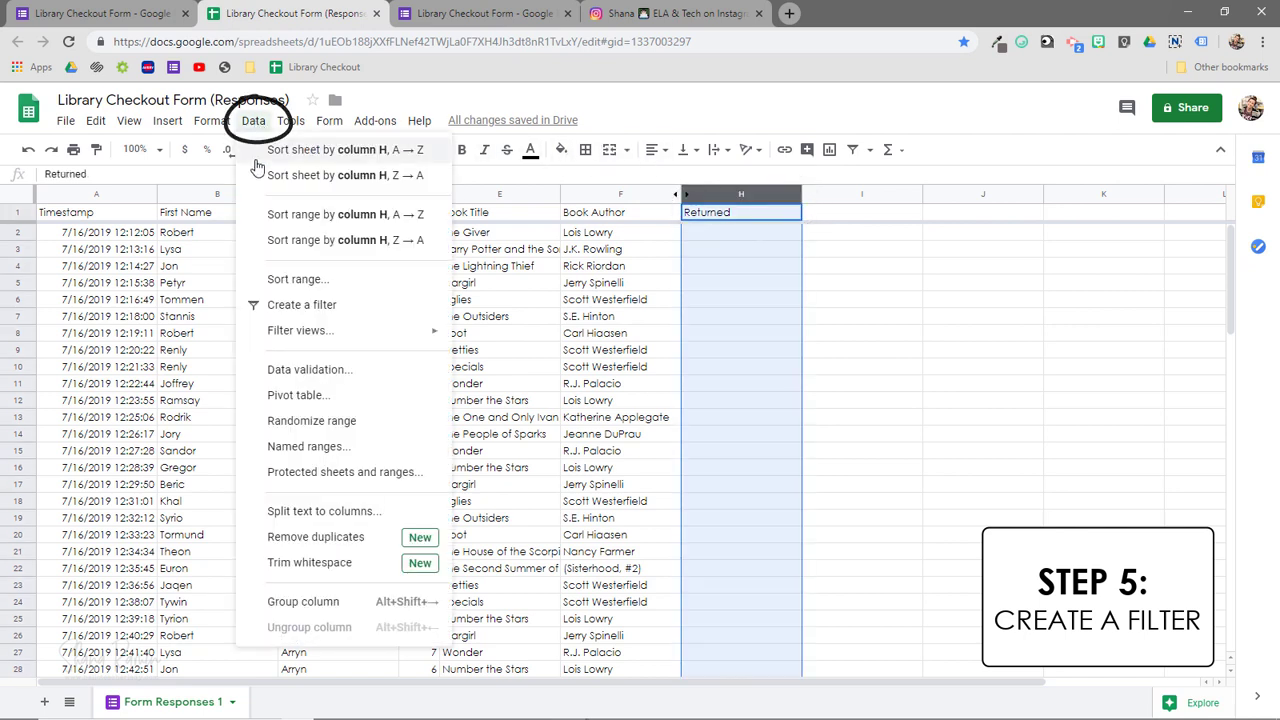
click(313, 304)
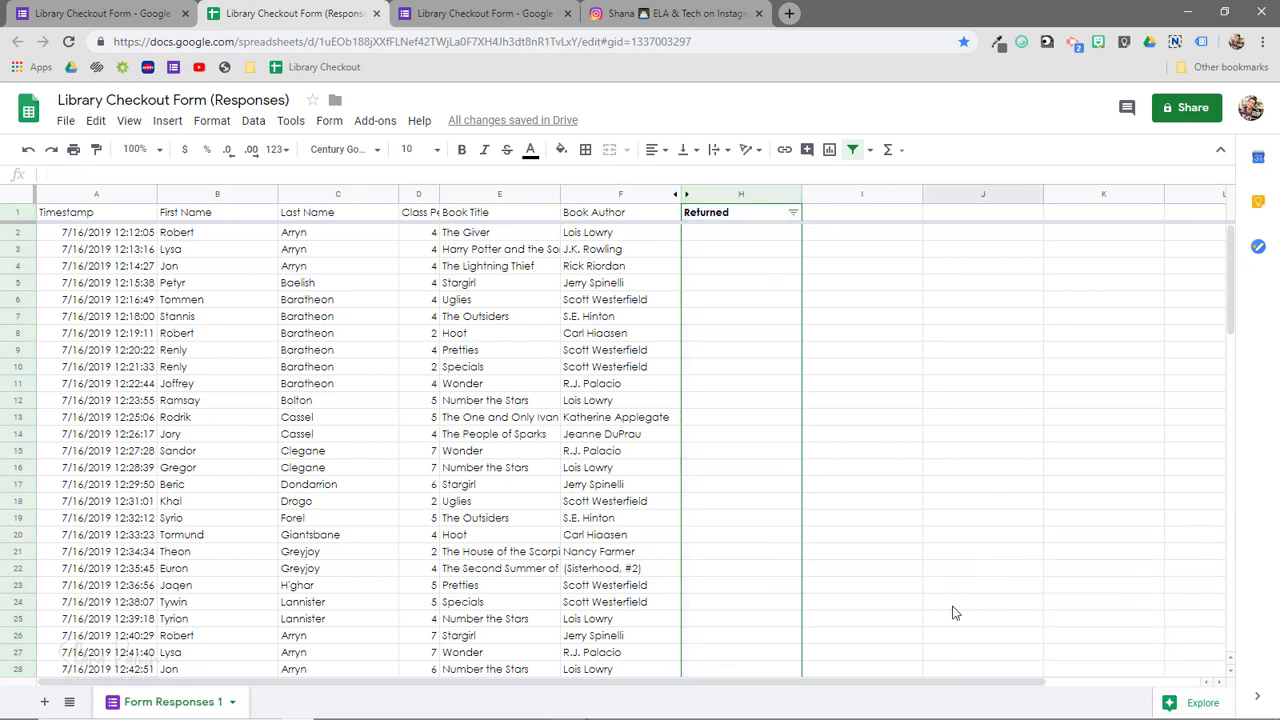
- Mark rows 3, 5, 7, 11, 15, 19, 23 and 26 as returned with an x in column H
click(733, 252)
text(x)
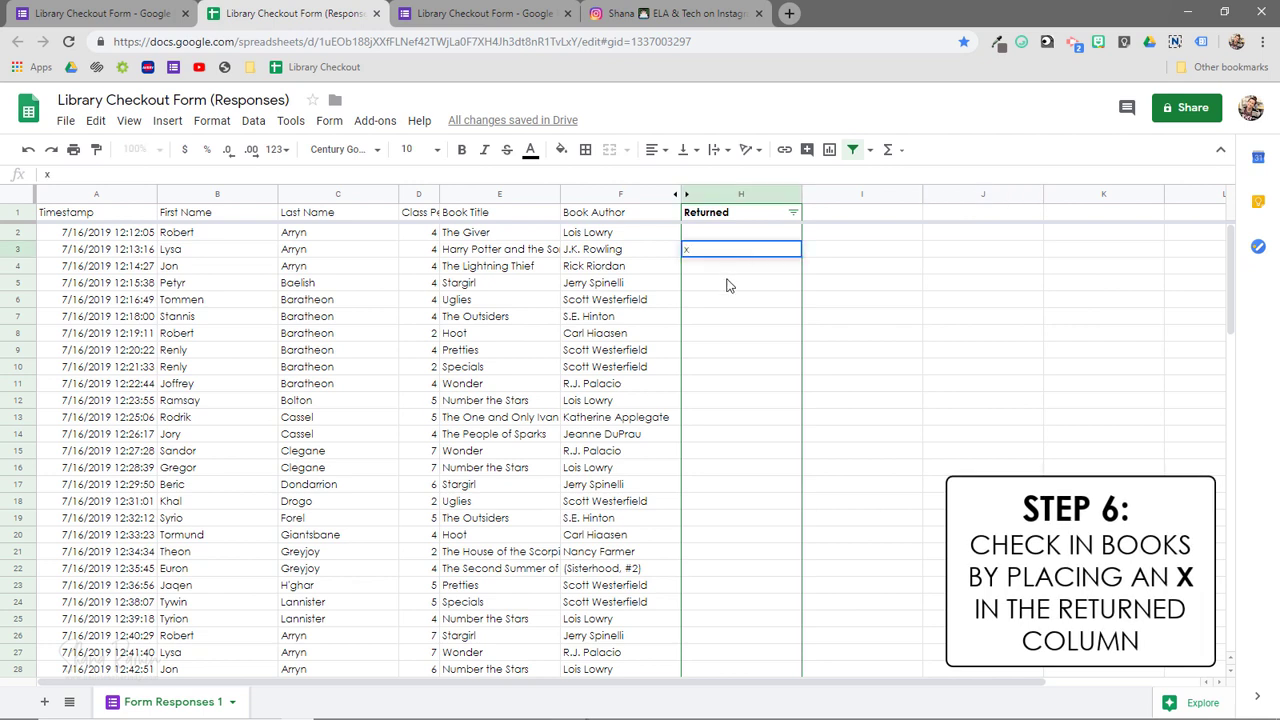
click(732, 287)
text(x)
click(728, 326)
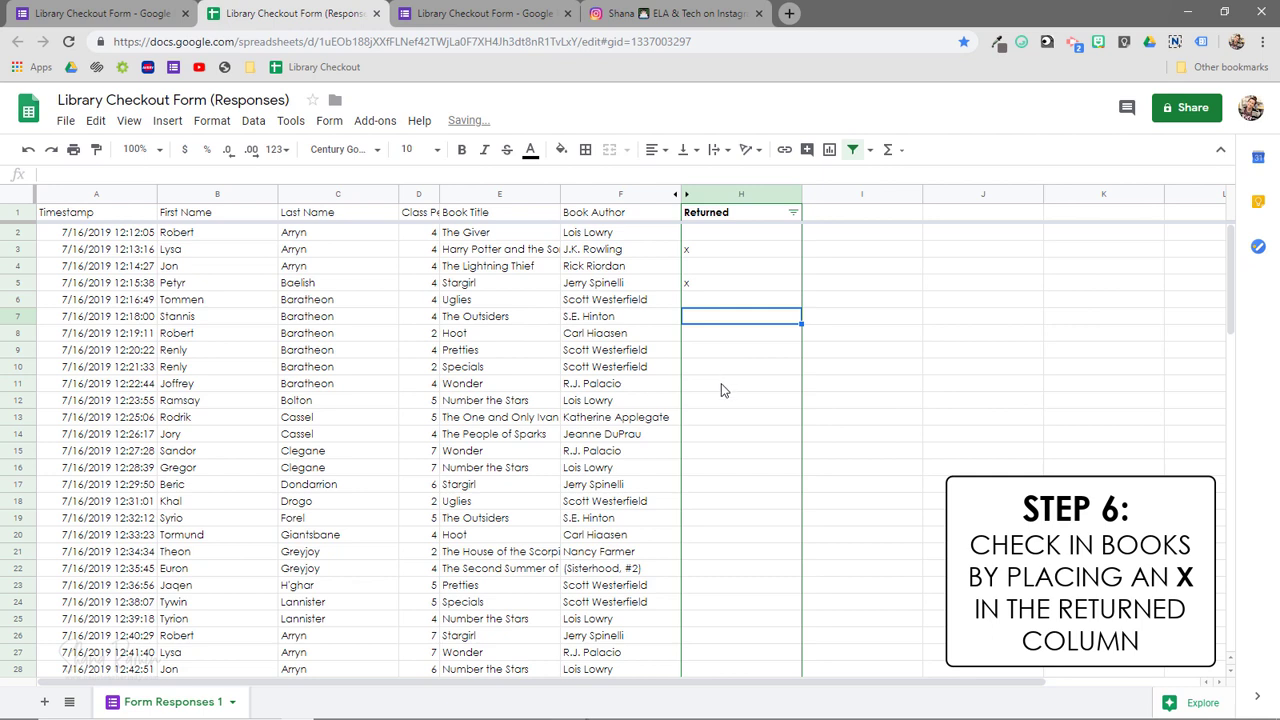
text(x)
click(721, 386)
text(x)
click(705, 450)
text(x)
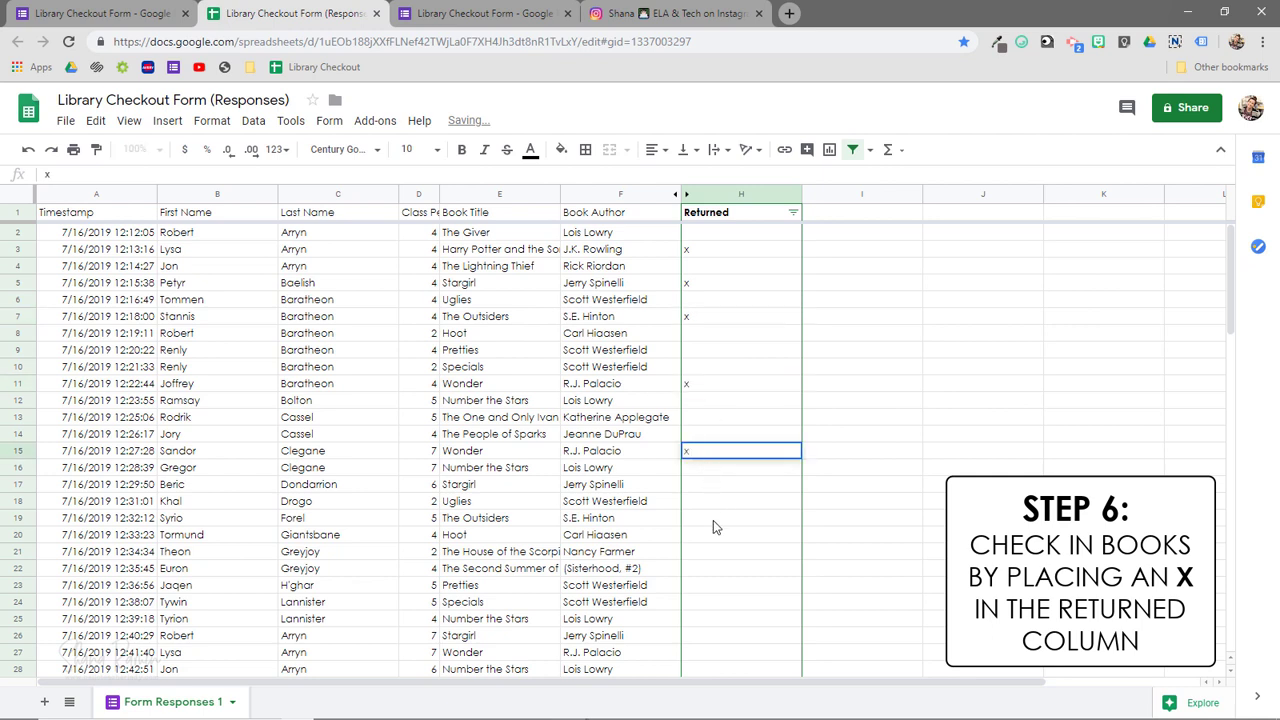
click(713, 520)
text(x)
click(711, 586)
text(x)
click(710, 638)
text(x)
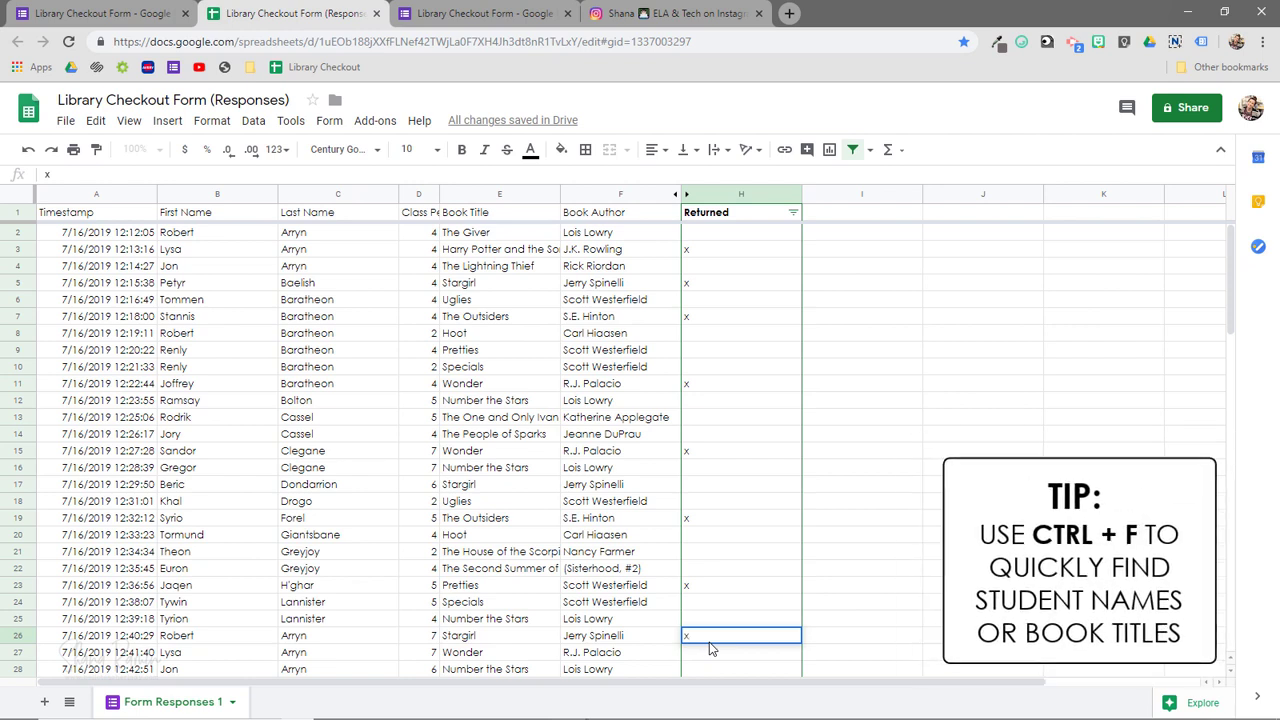
key(ctrl+f)
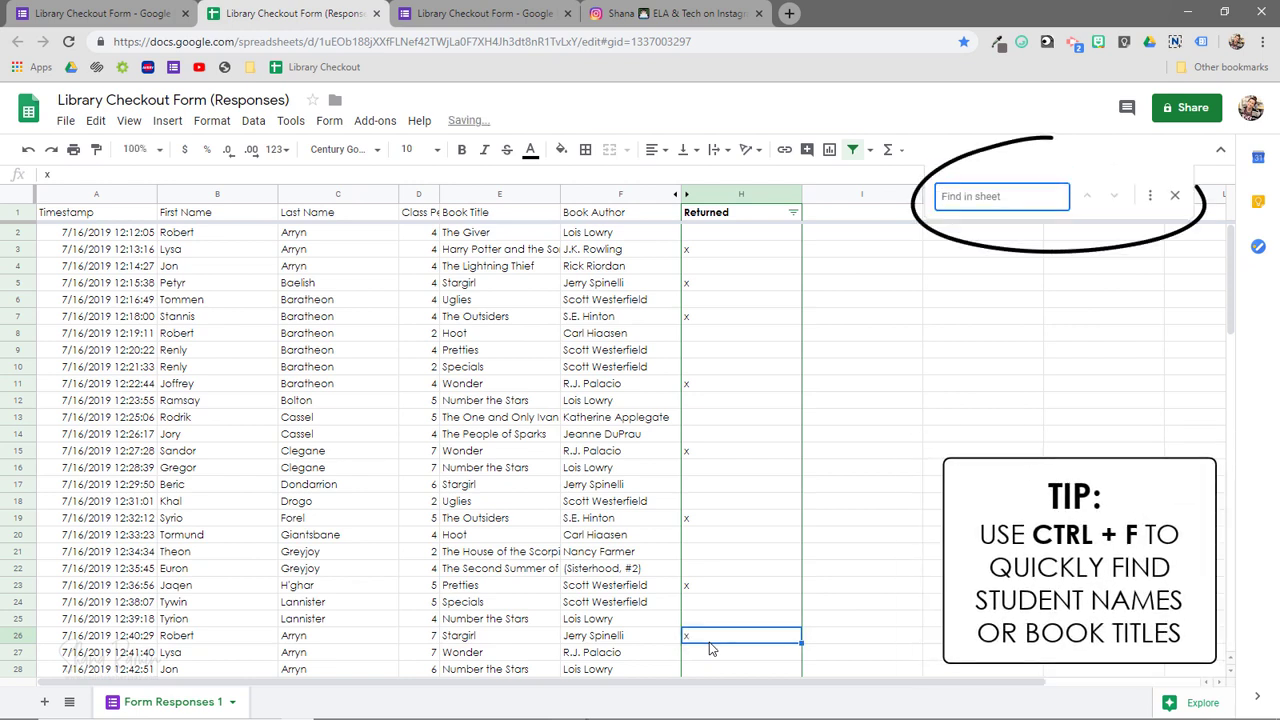
text(pretties)
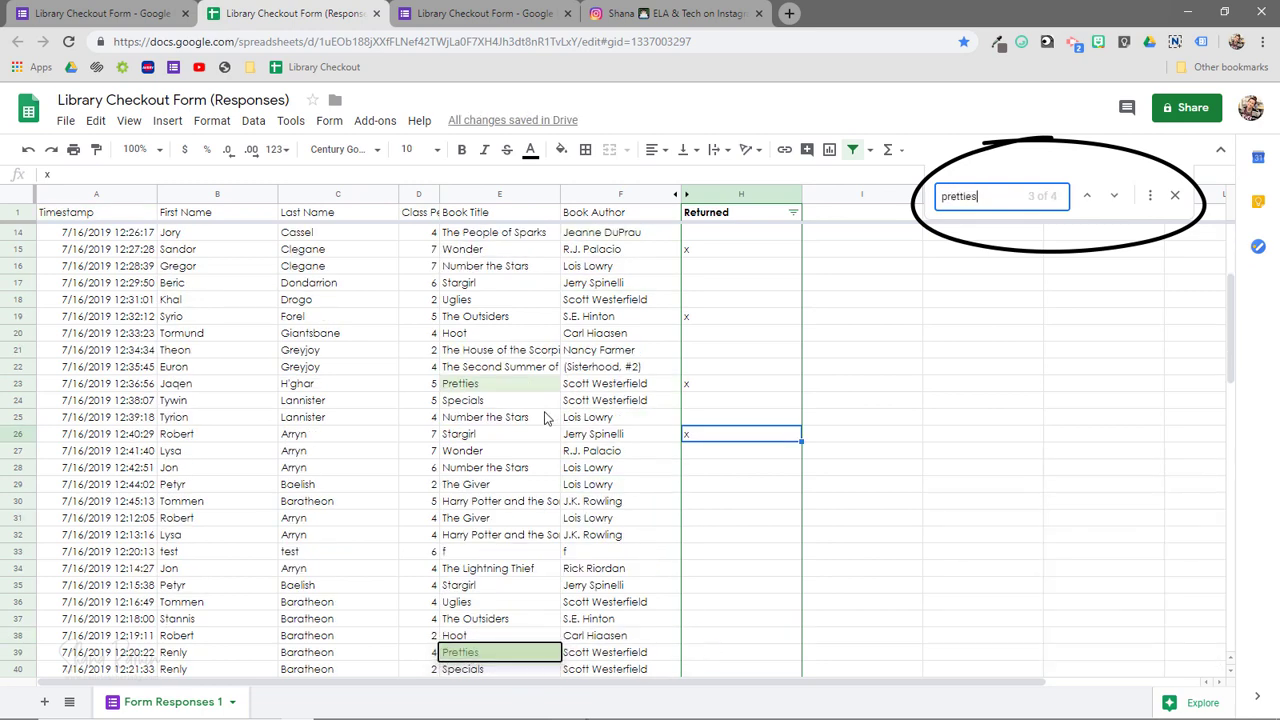
click(1087, 197)
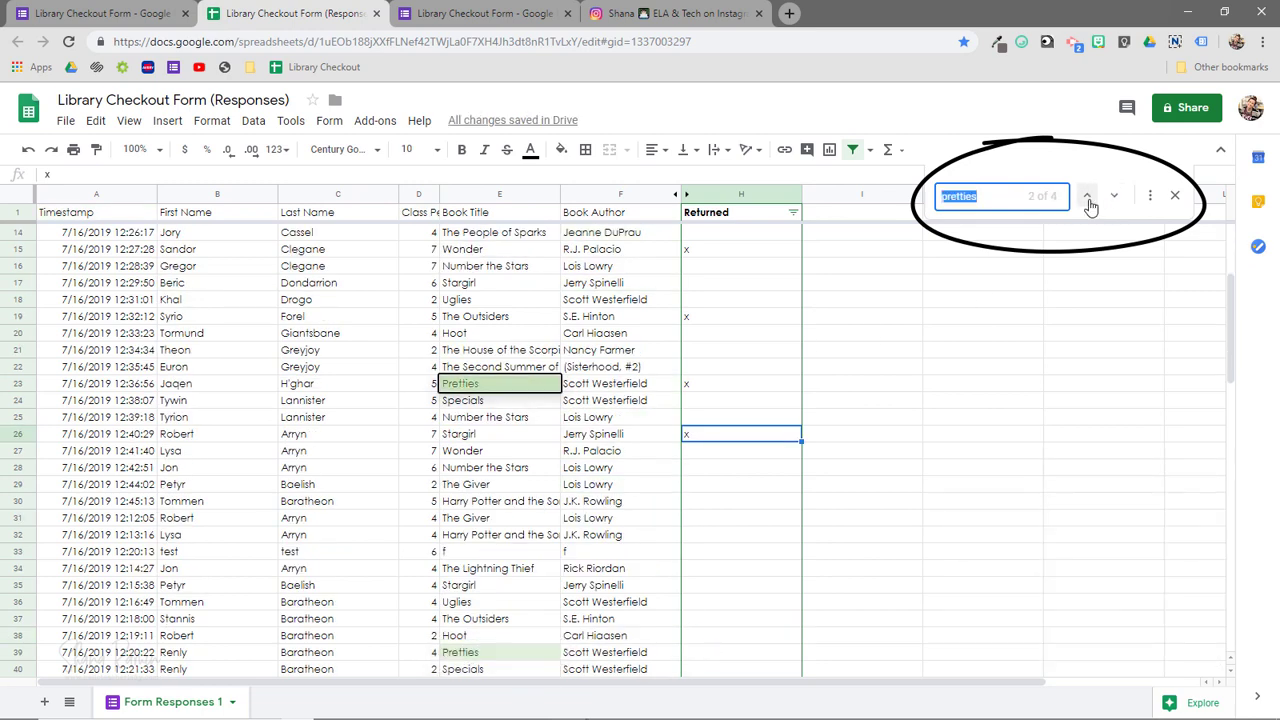
click(1113, 197)
click(1093, 199)
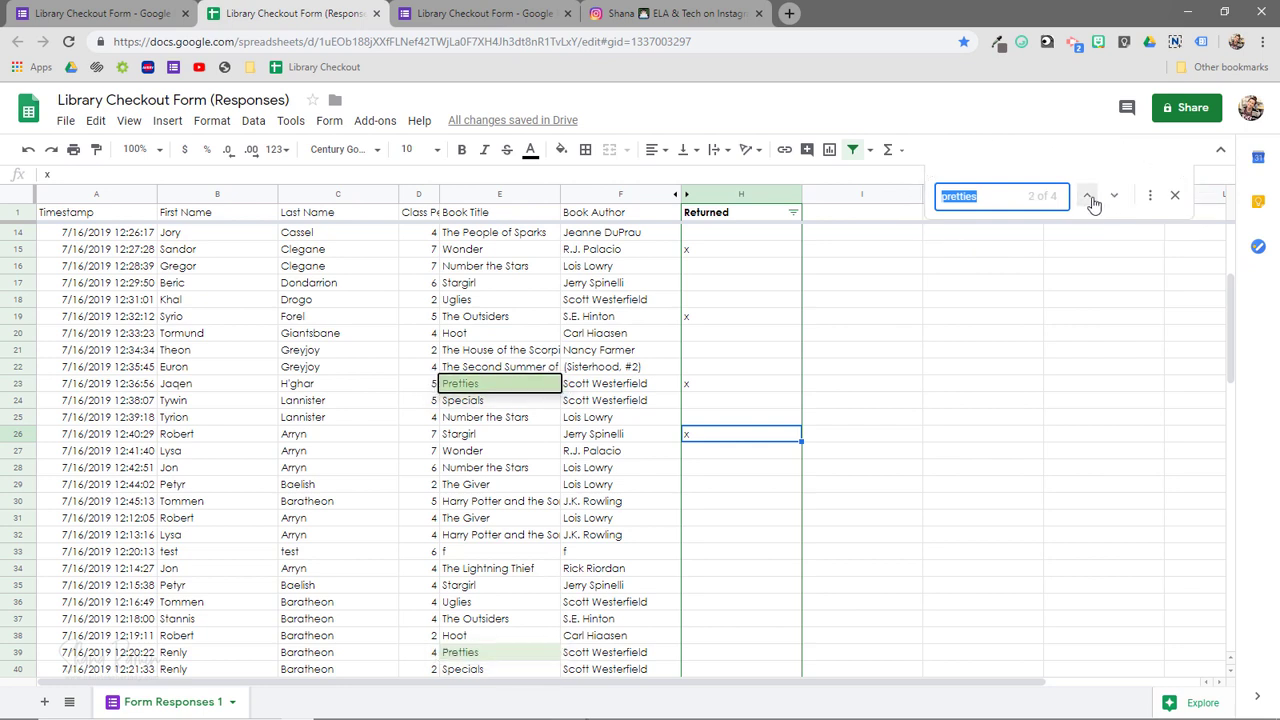
key(Escape)
scroll(866, 600, up, 4)
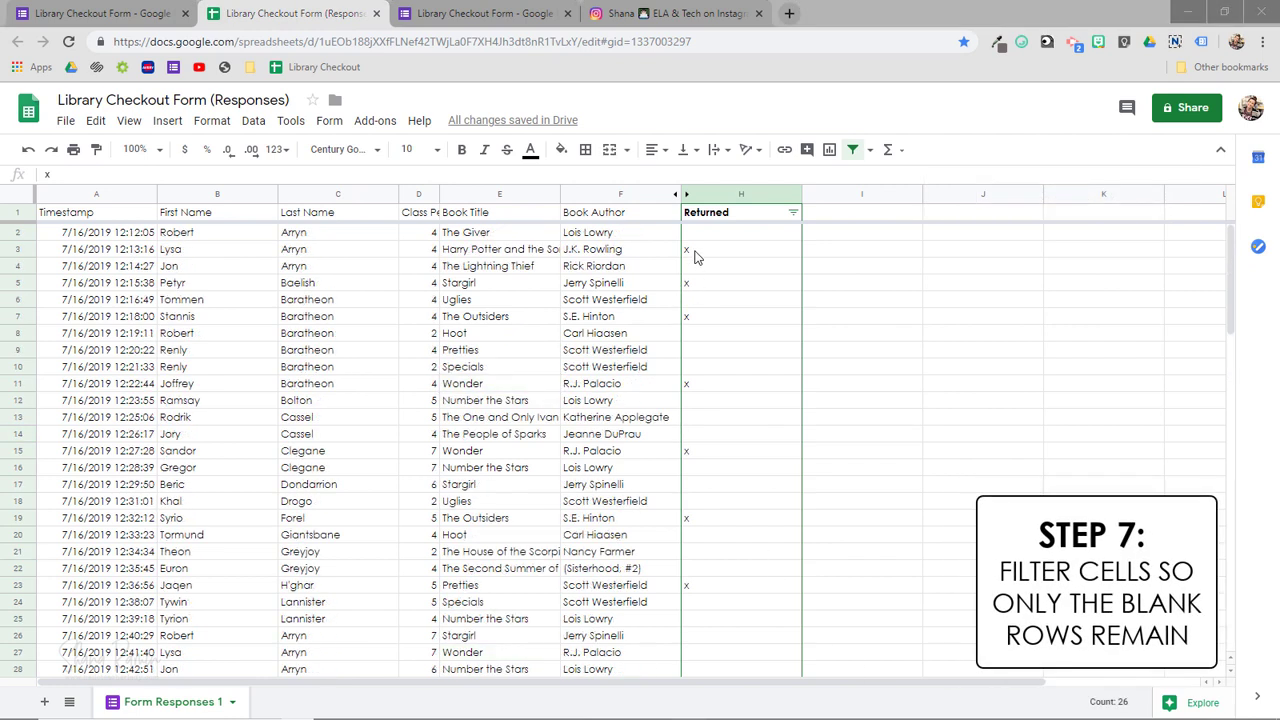
- Uncheck x in the Returned filter so only rows with blank Returned cells show
click(793, 214)
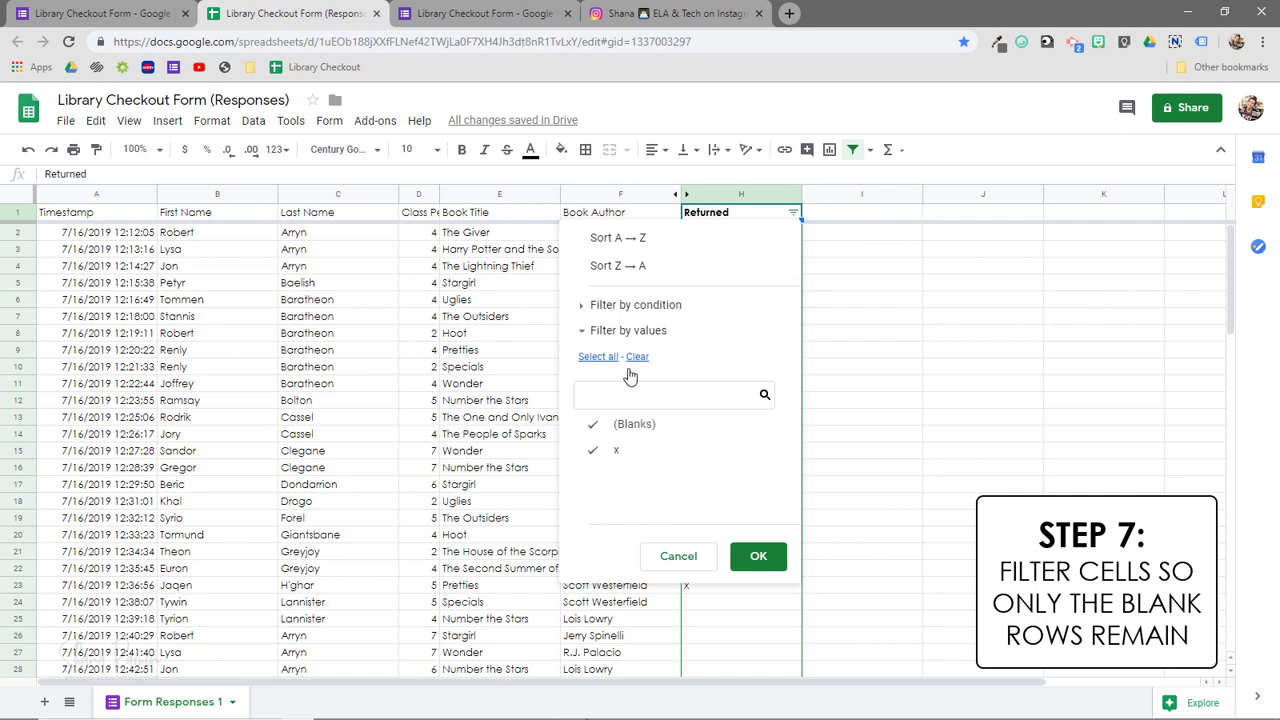
click(682, 458)
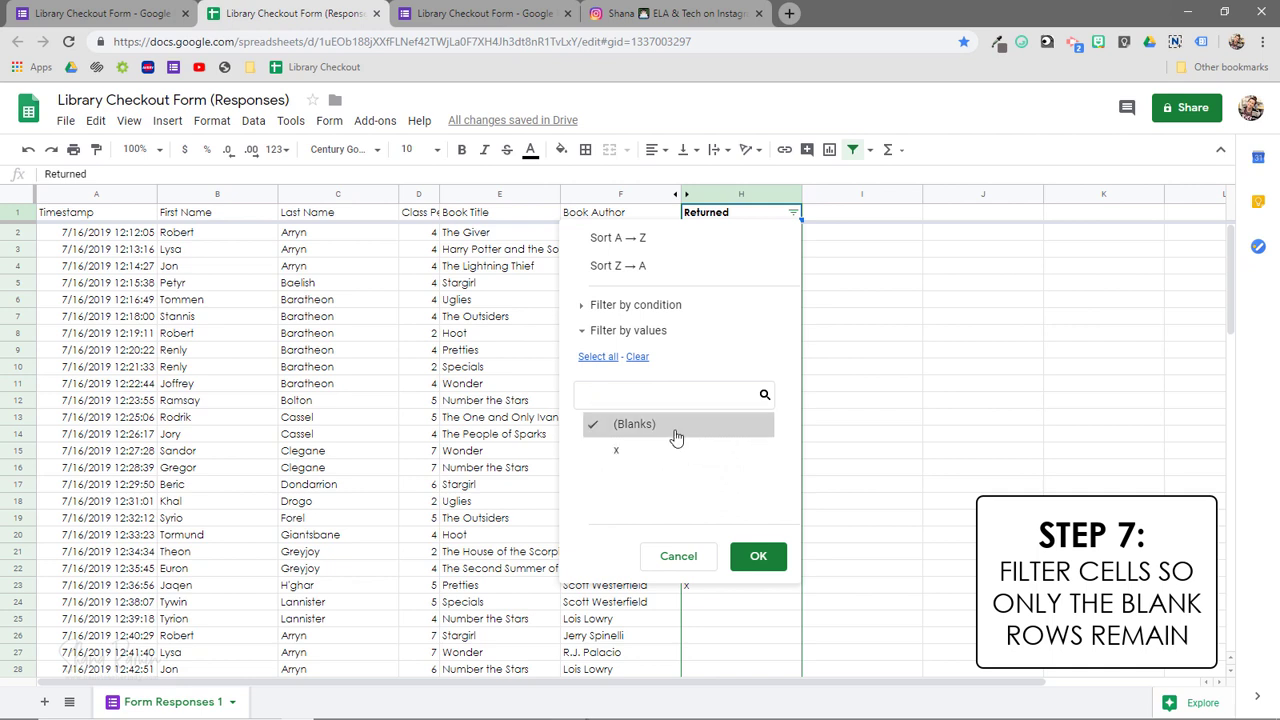
click(775, 568)
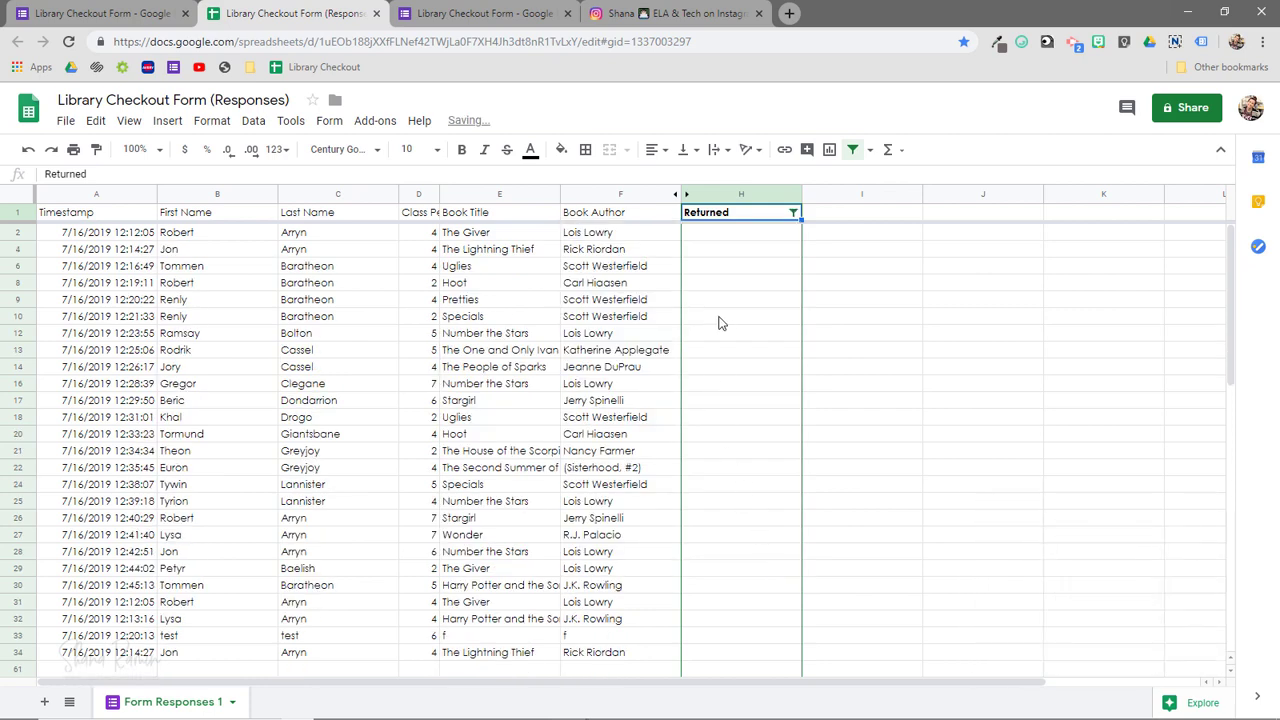
scroll(718, 323, down, 5)
scroll(718, 323, up, 4)
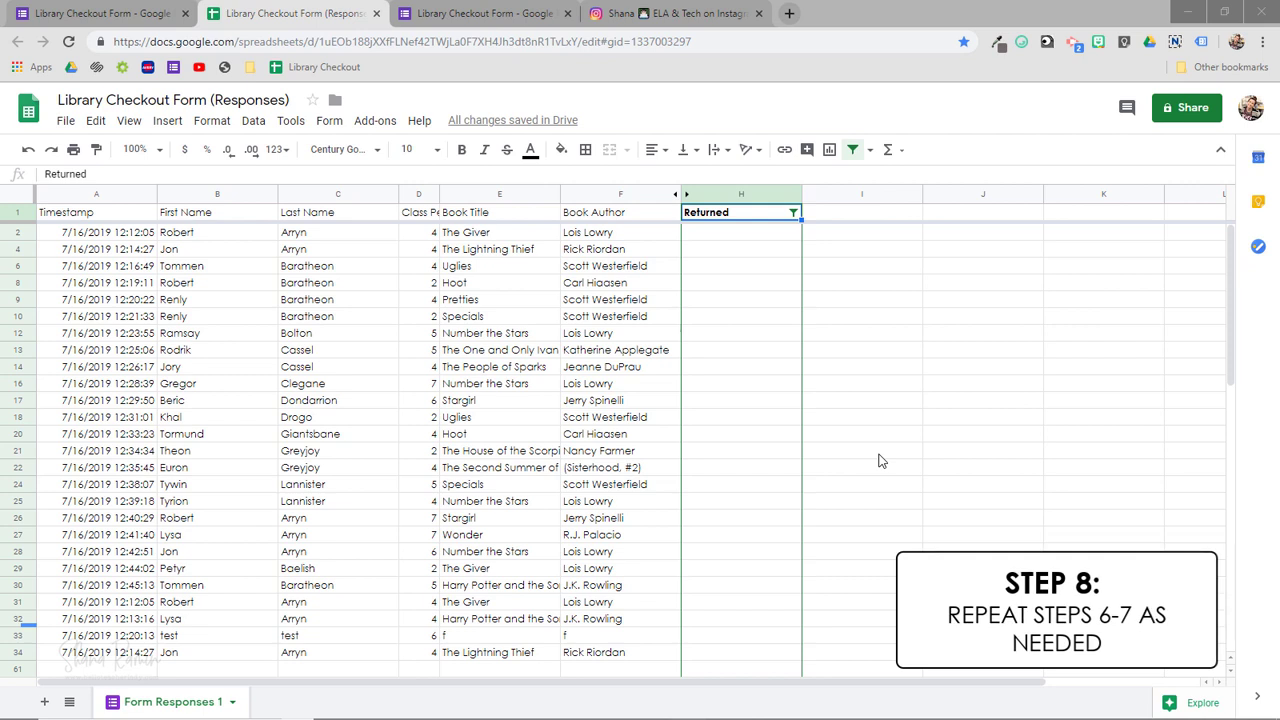
- Enter x under Returned for rows 6, 9, 14, 18, 21, 25, 27, 30 and 33
click(707, 272)
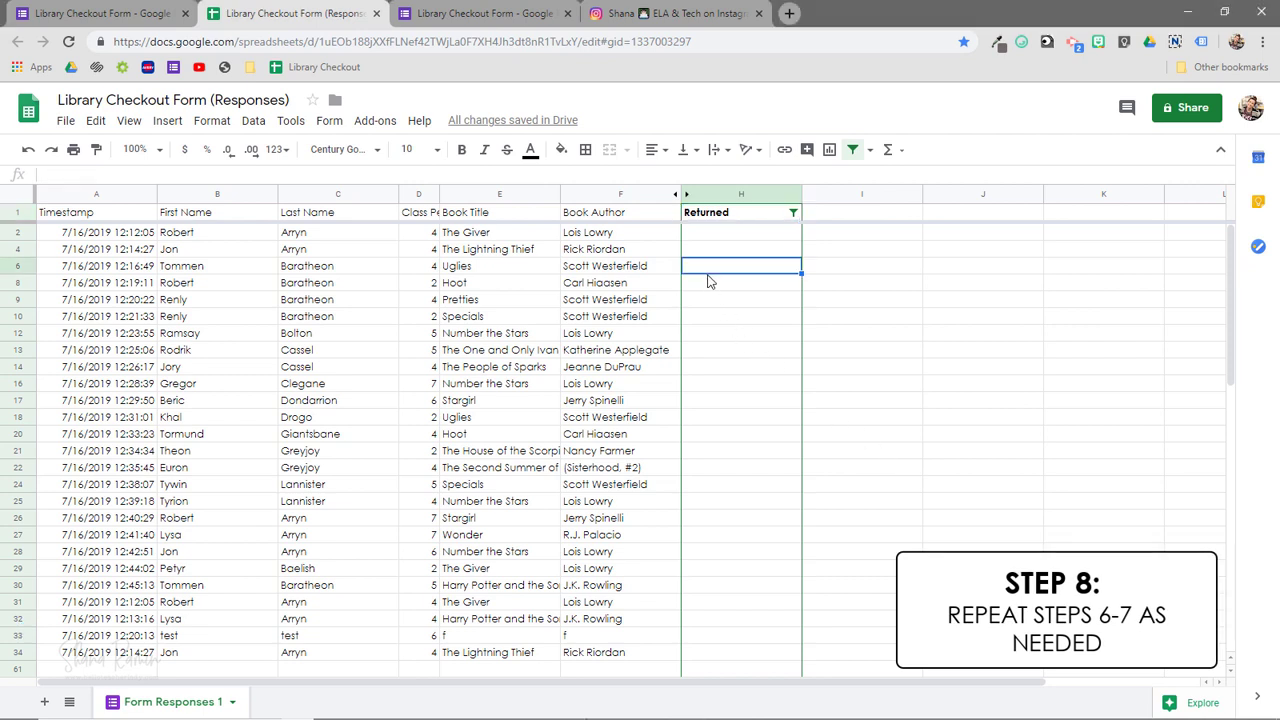
text(x)
click(710, 302)
text(x)
click(714, 369)
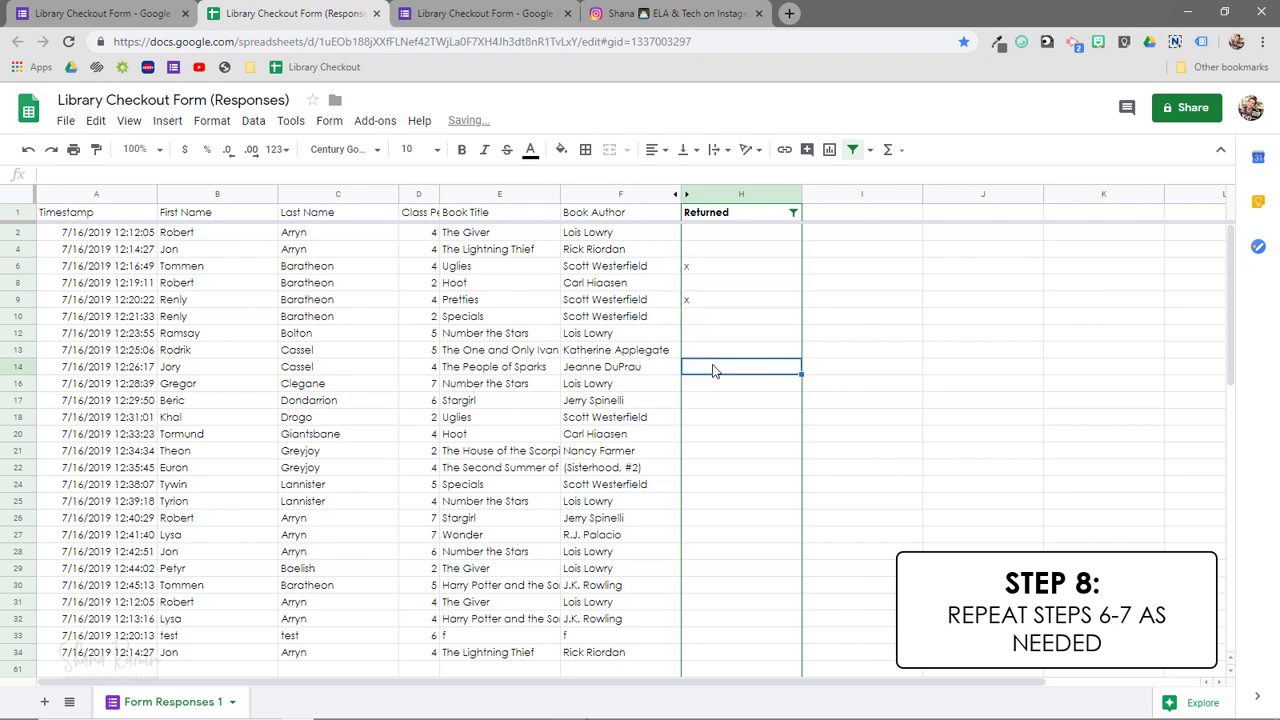
text(x)
click(698, 420)
text(x)
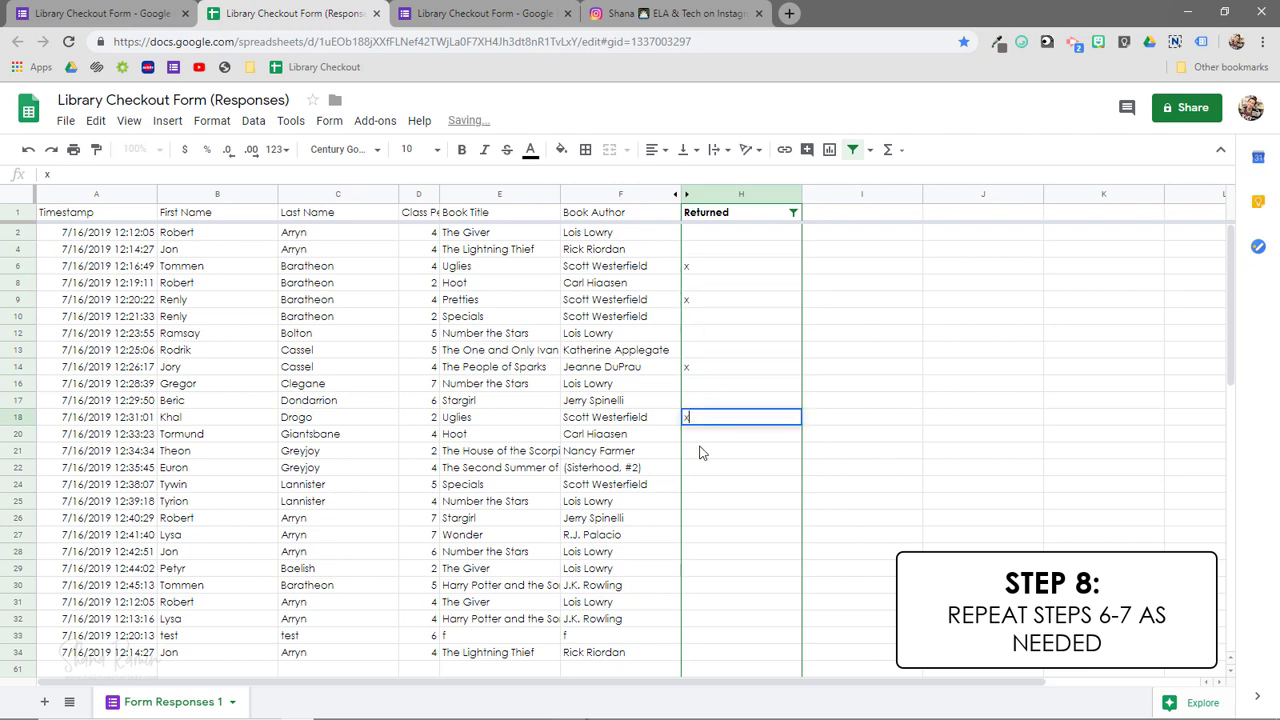
click(700, 452)
text(x)
click(700, 505)
text(x)
click(700, 537)
text(x)
click(699, 587)
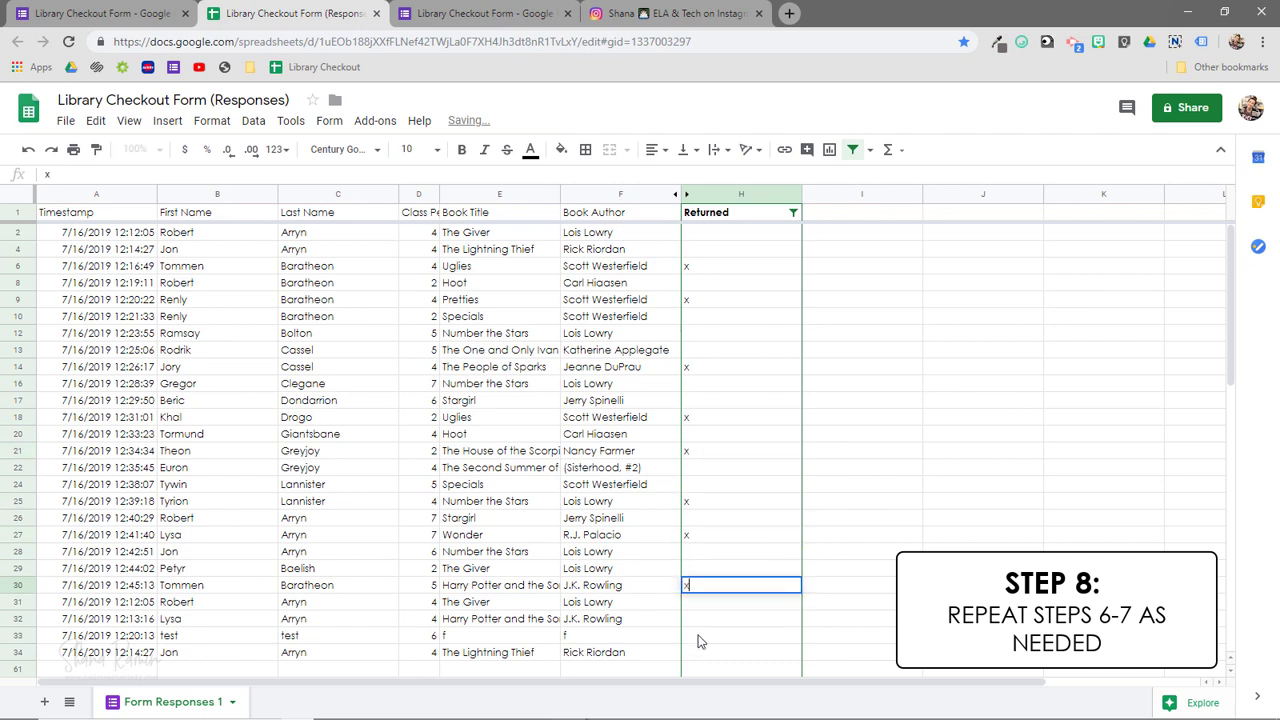
text(x)
click(698, 637)
- Type the x for row 33, then reapply the blanks-only Returned filter
text(x)
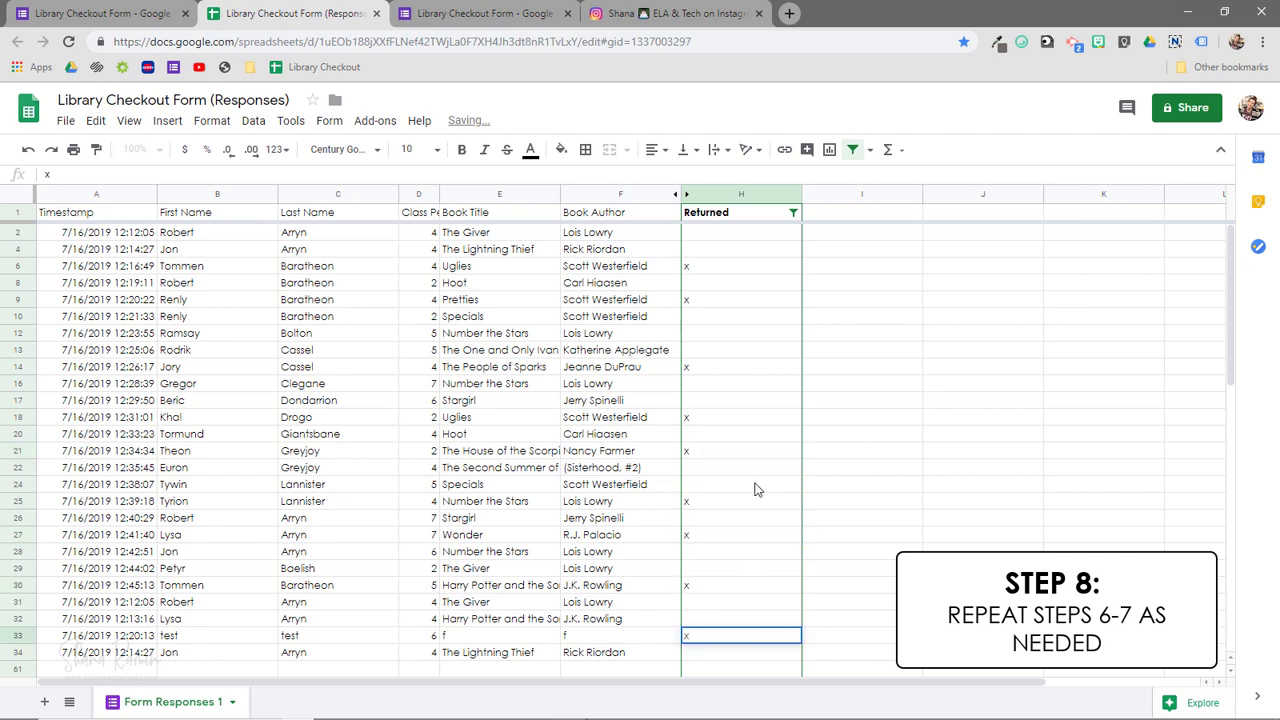
click(793, 213)
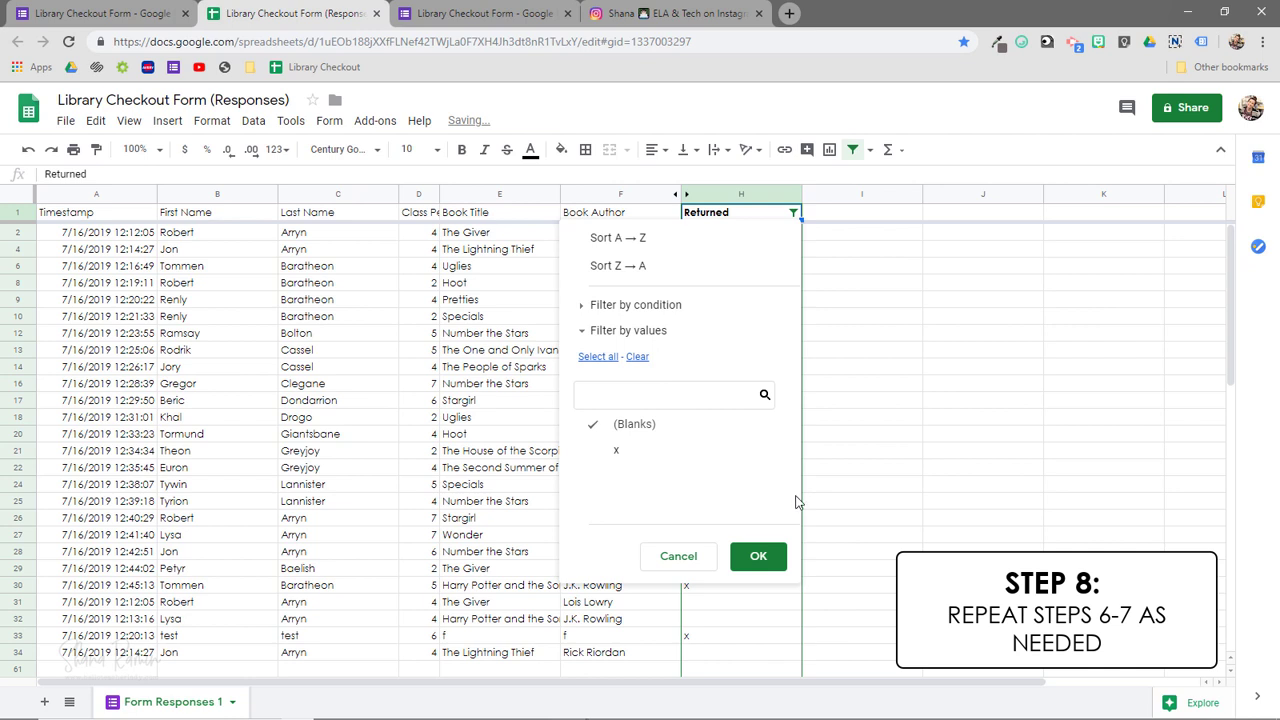
click(757, 556)
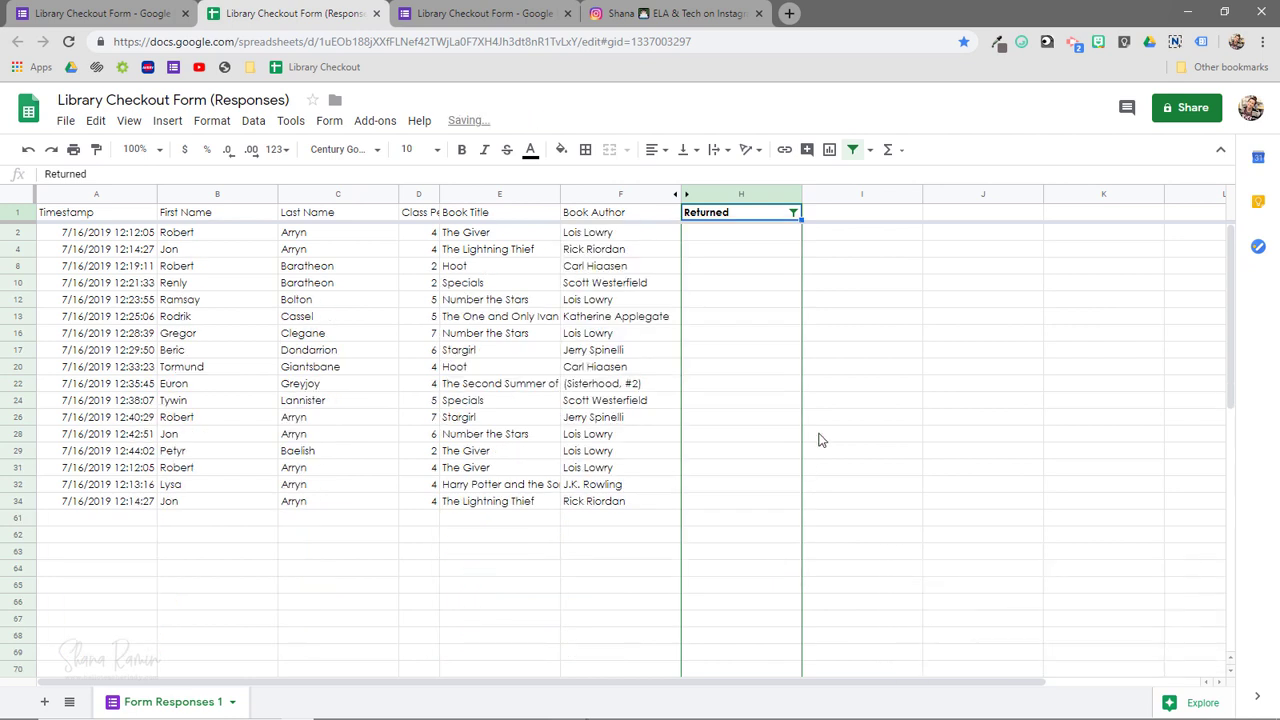